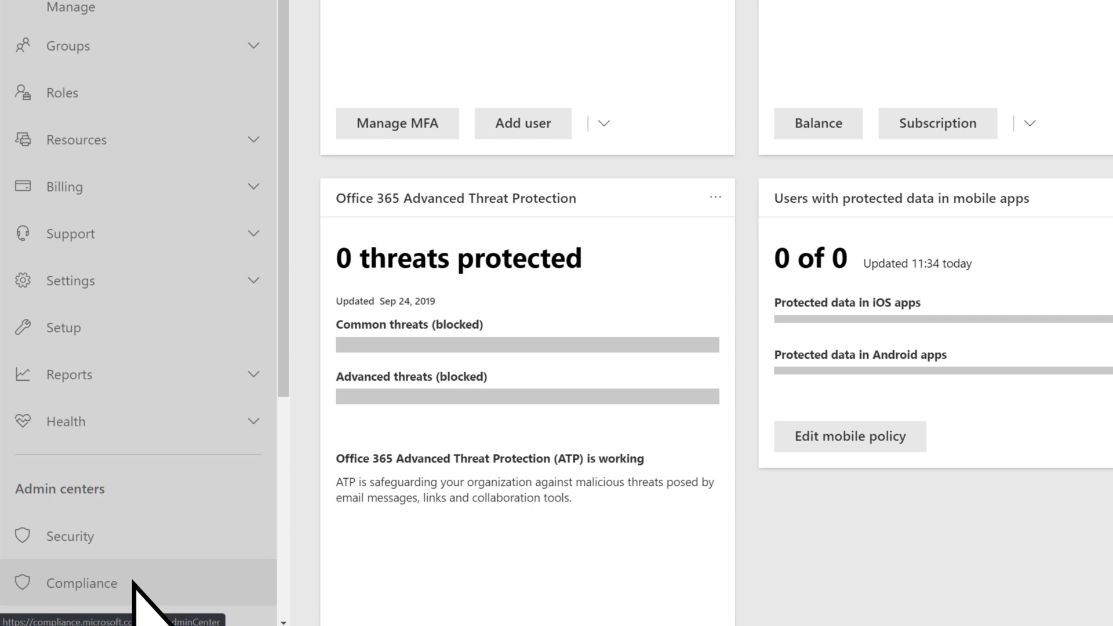
Step: Open Compliance from the Admin centers section of the Microsoft 365 admin navigation
left_click(133, 580)
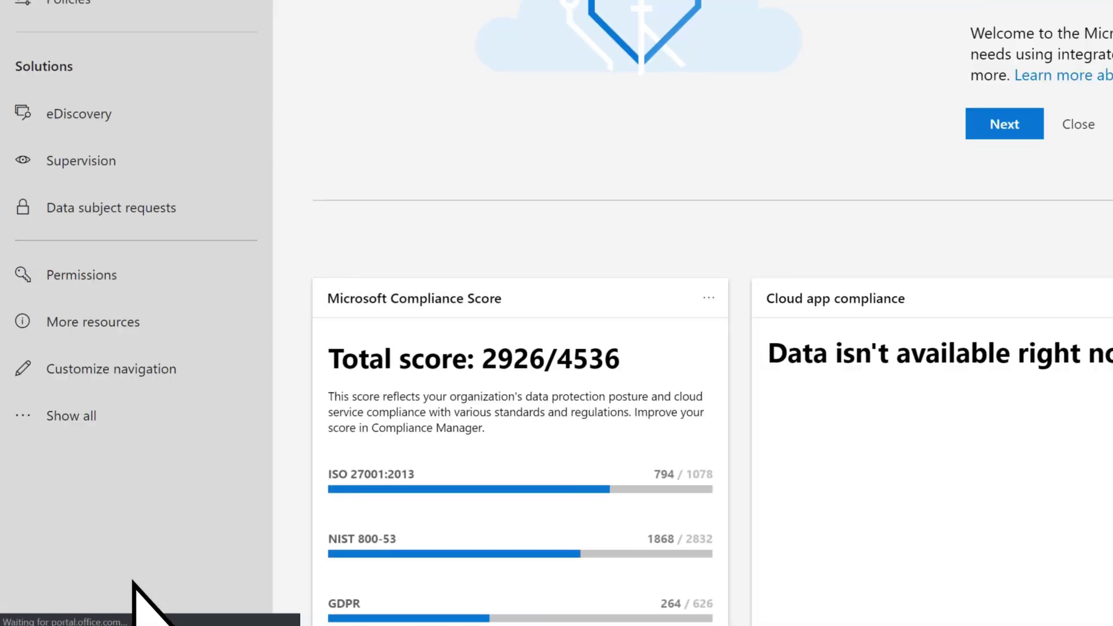
Step: Expand Classification and go to the still-empty Sensitivity labels page
left_click(250, 119)
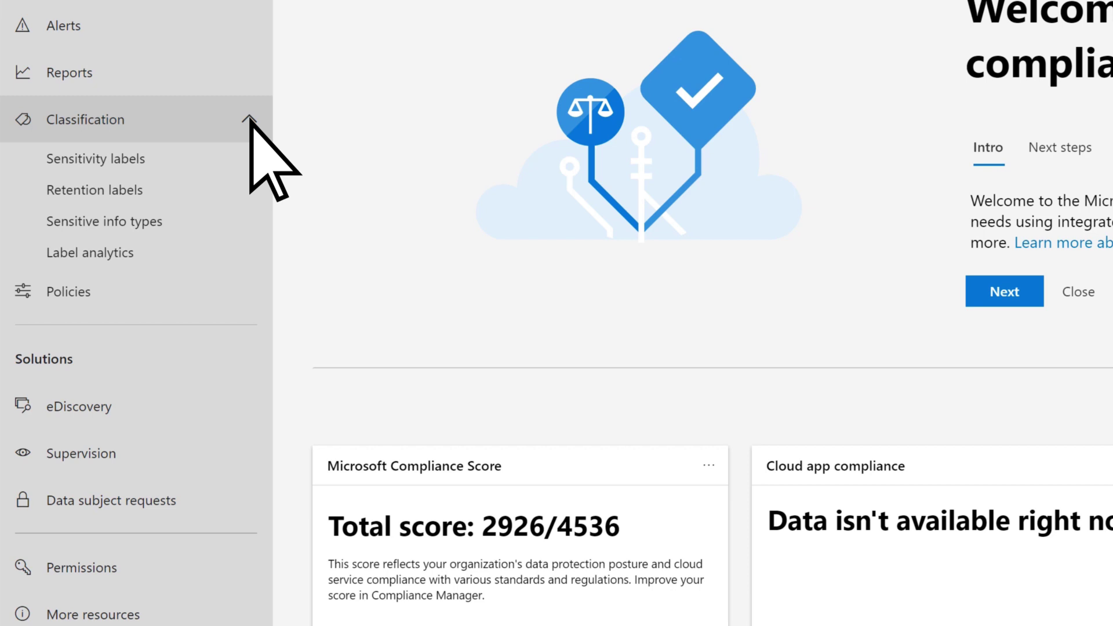
left_click(165, 164)
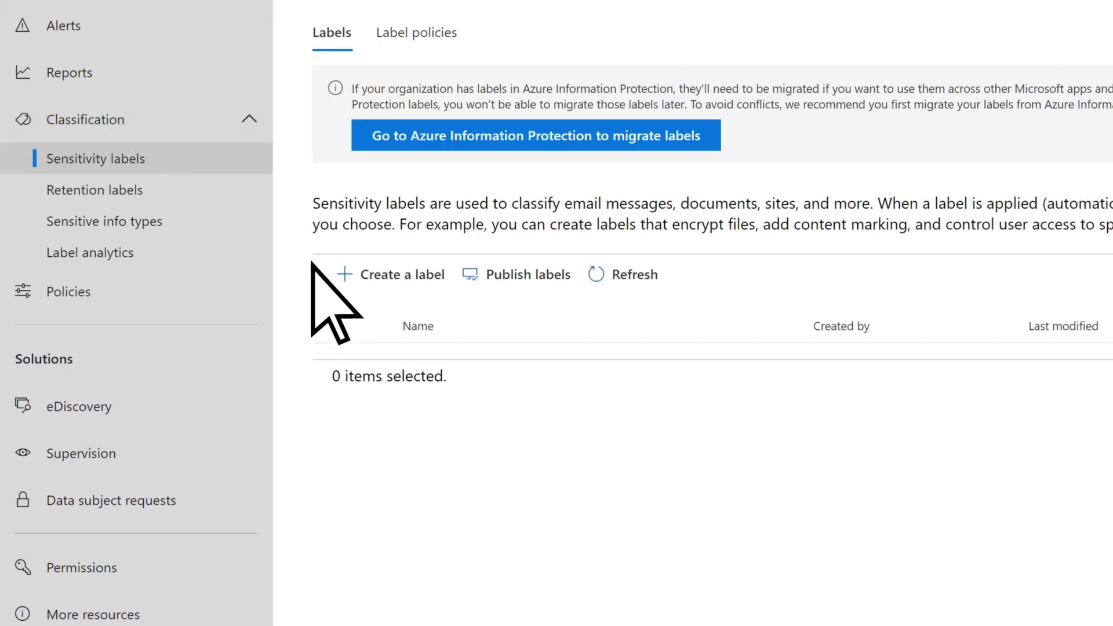
Step: Start a Confidential label with tooltip 'Apply this label to confidential Contoso data.' and a description
left_click(346, 275)
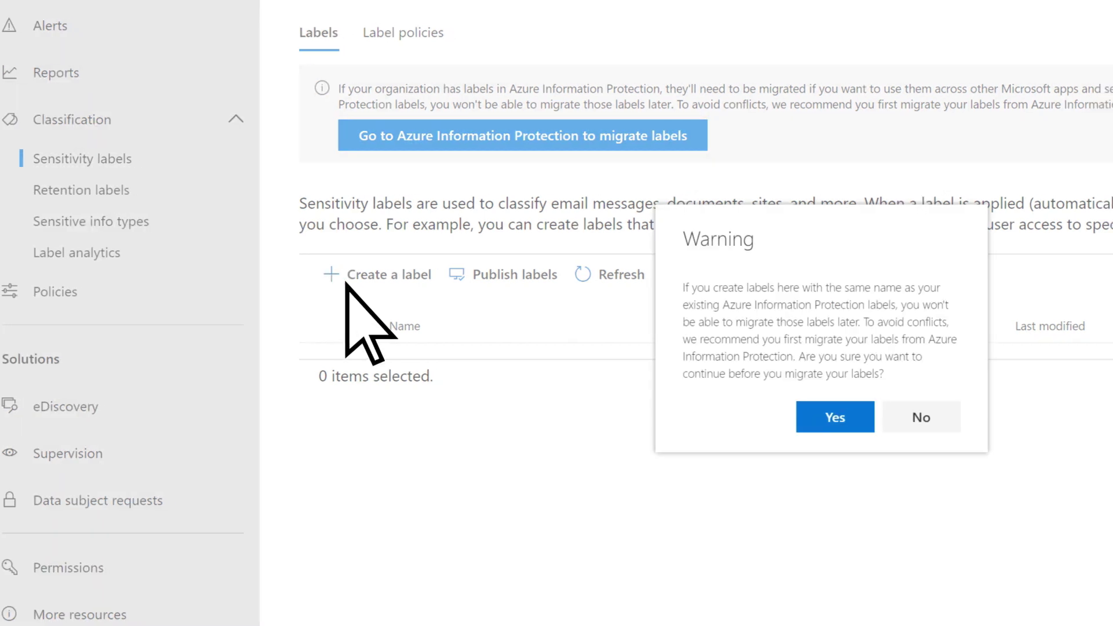
left_click(398, 423)
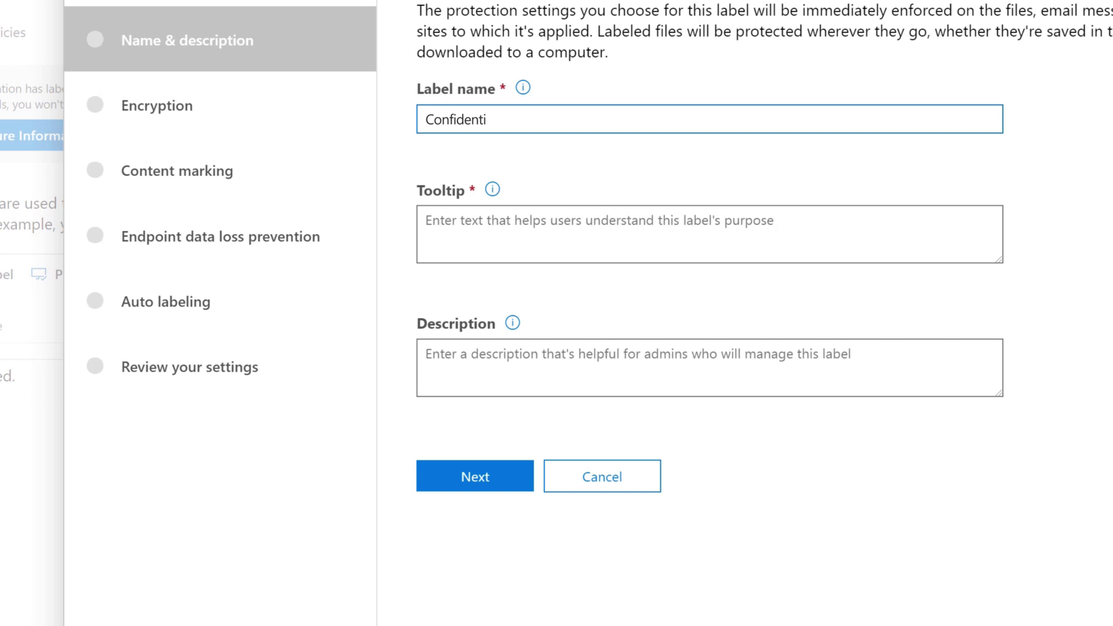
left_click(579, 232)
type("Apply this label to confidential Contoso dat")
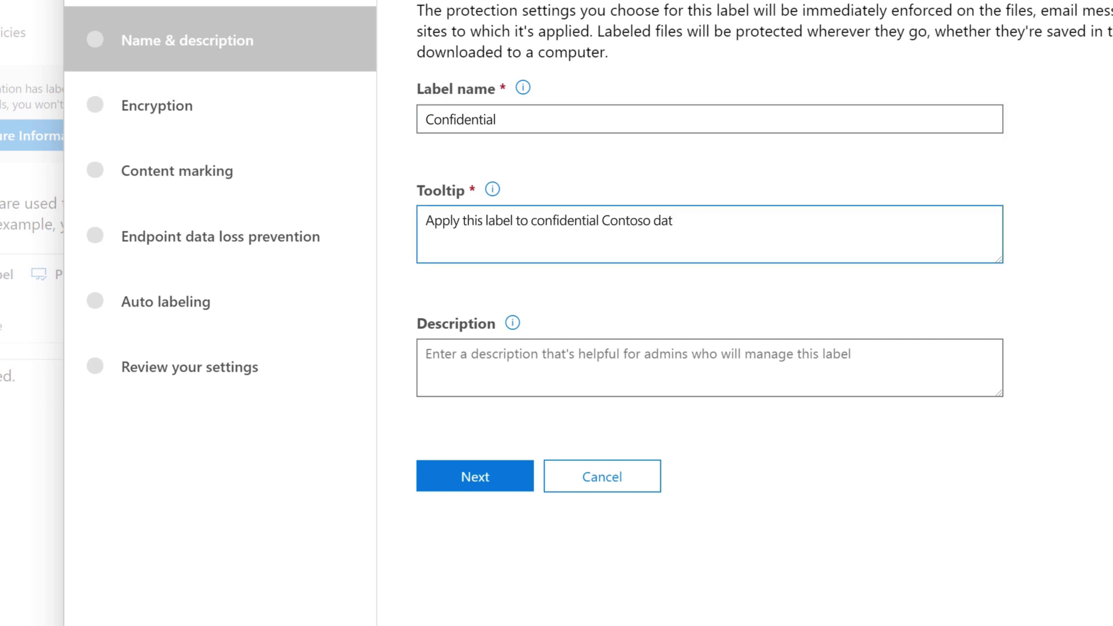
type("a.")
left_click(579, 365)
type("Confidential sensitivity label")
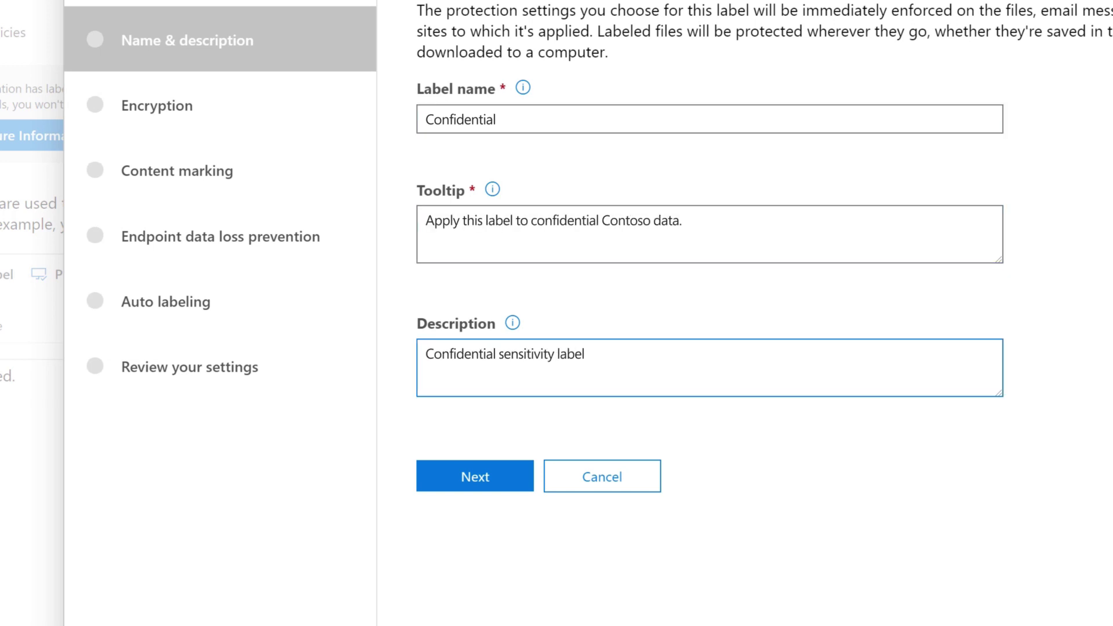
left_click(448, 467)
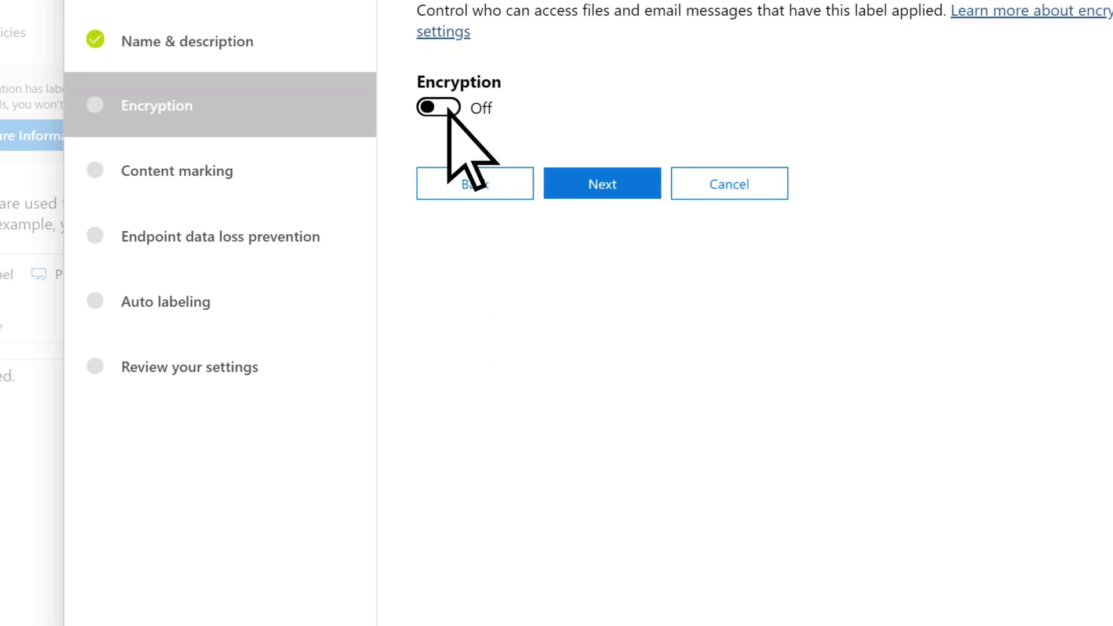
Step: Enable encryption with permissions assigned now, access expiring after 90 days, and offline access Never
left_click(448, 110)
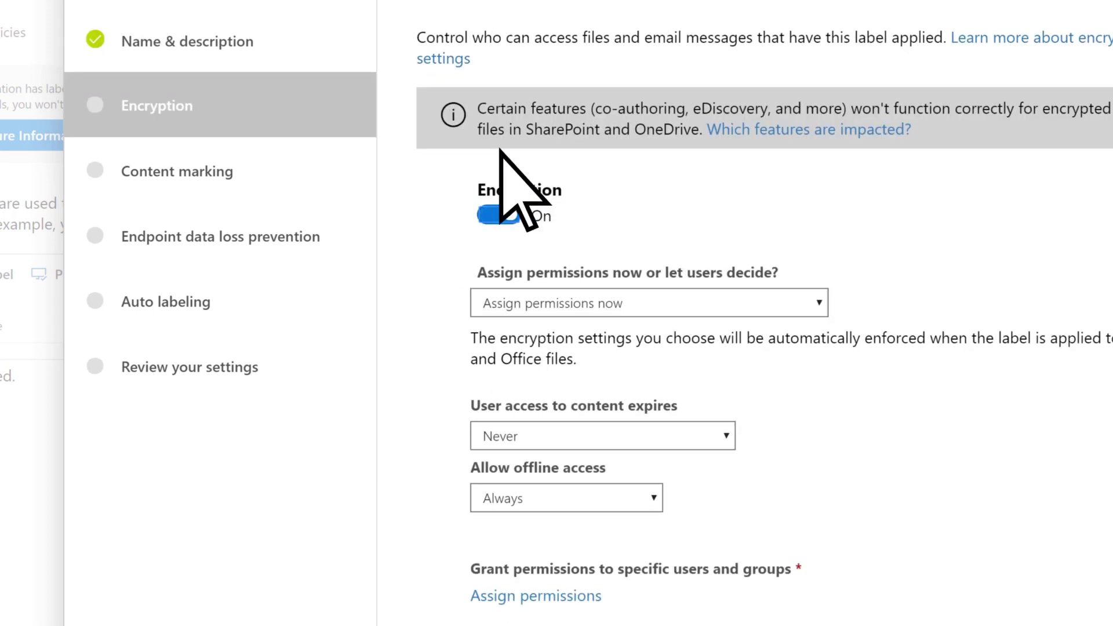
left_click(819, 303)
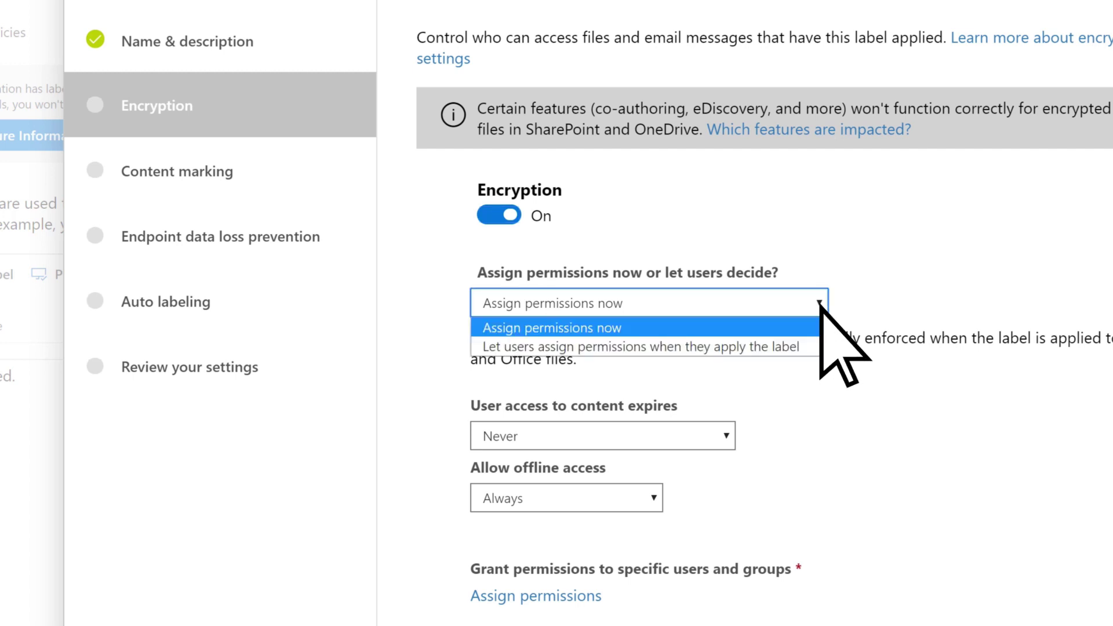
left_click(819, 303)
scroll(820, 336, "down", 3)
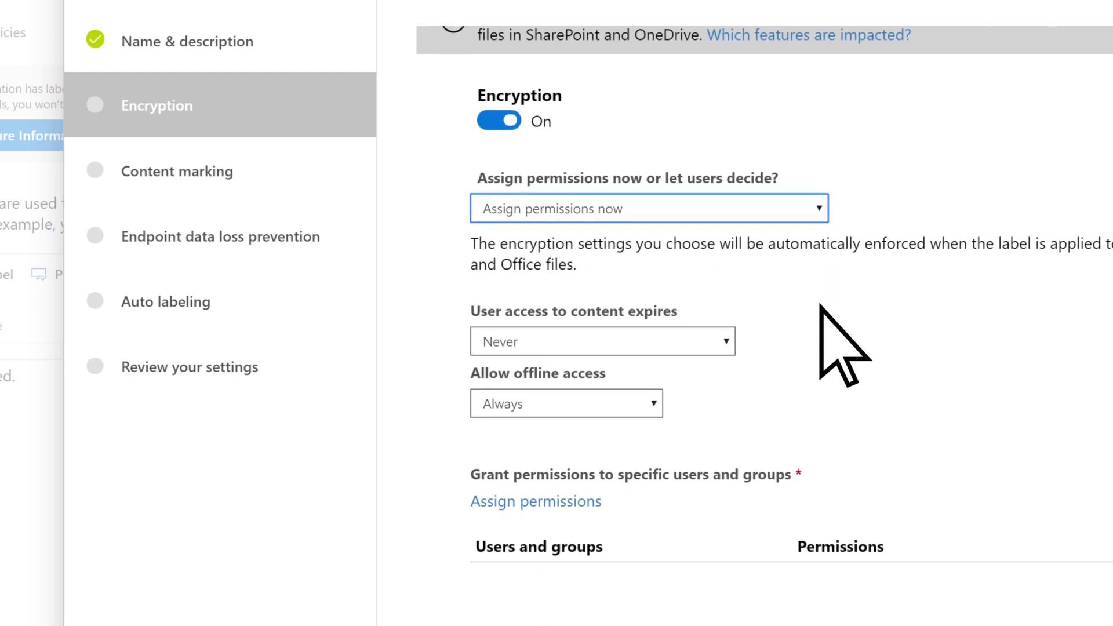
left_click(727, 280)
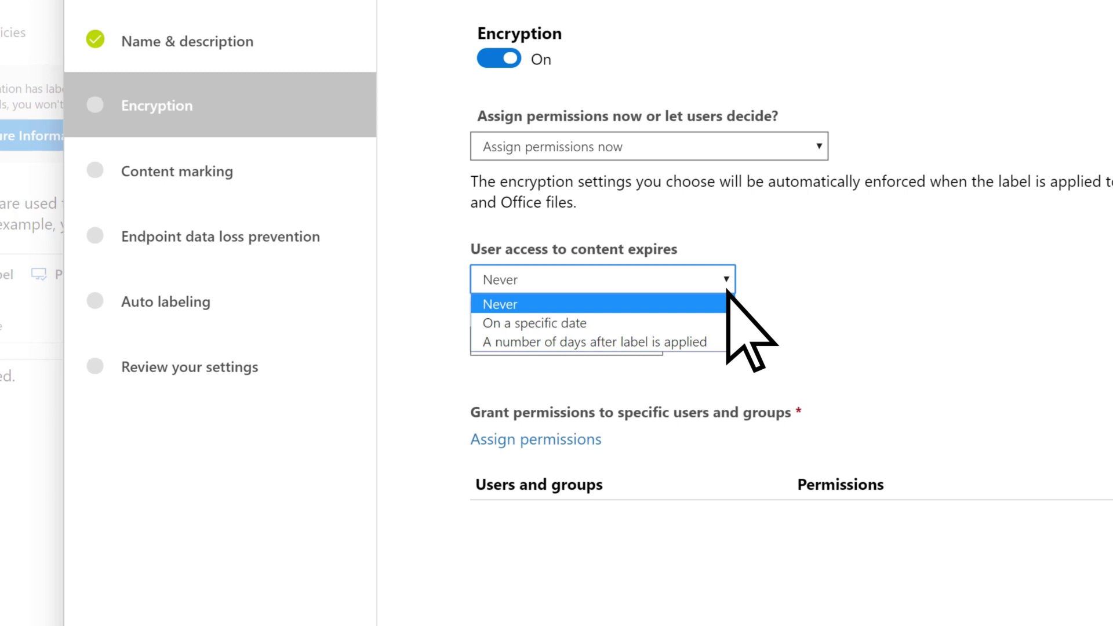
left_click(712, 342)
left_click(712, 344)
type("90")
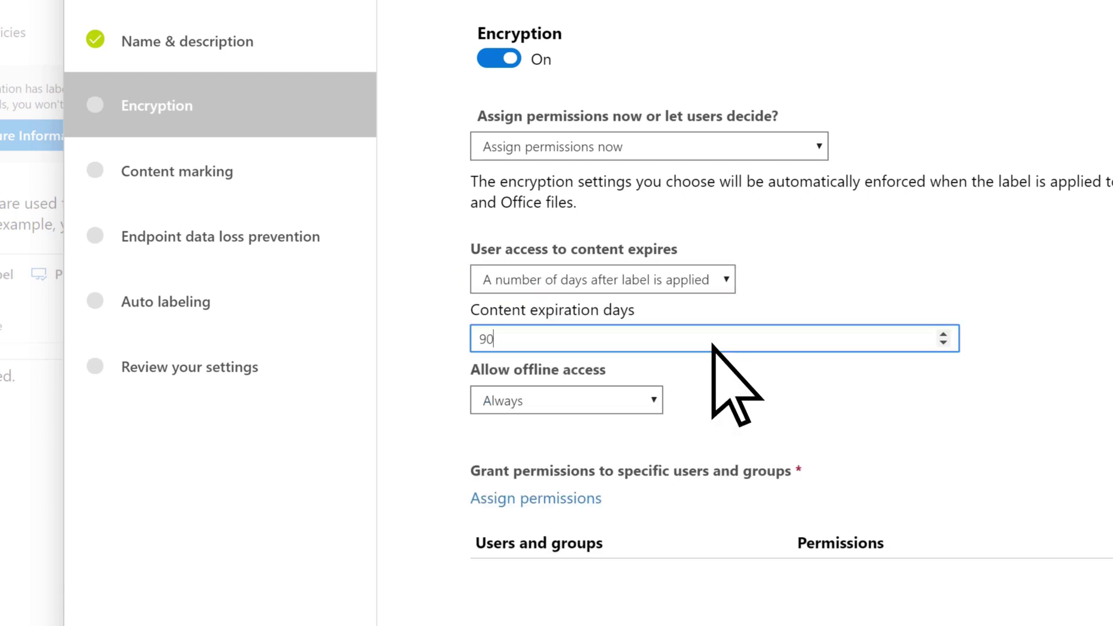
left_click(654, 399)
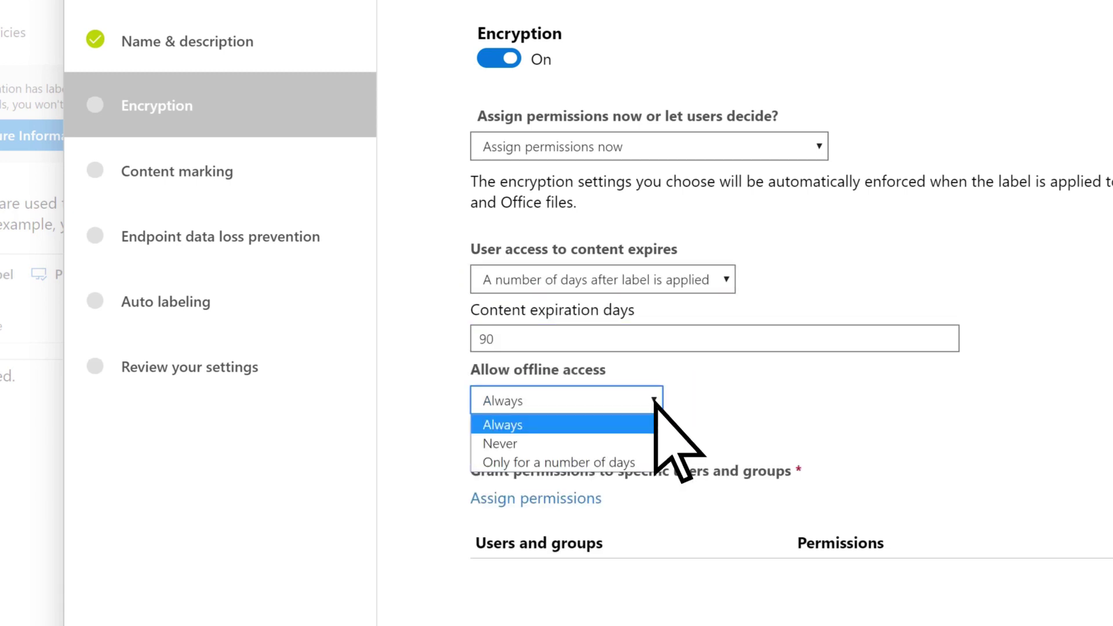
left_click(531, 444)
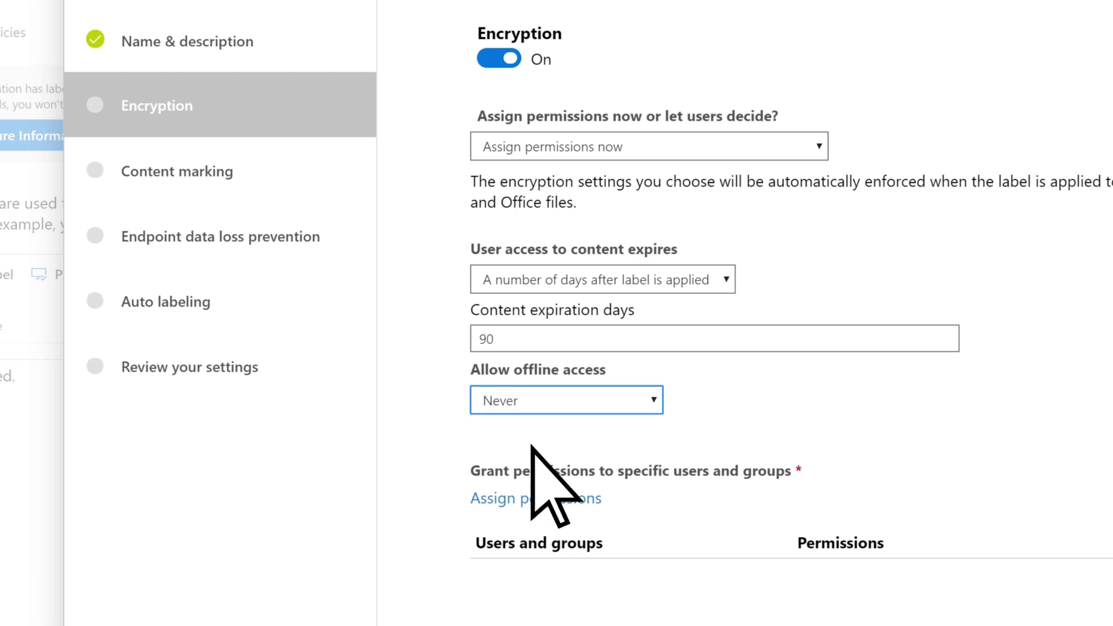
Step: Add the domains contoso.org and contoso.com to the label's assigned permissions
left_click(516, 502)
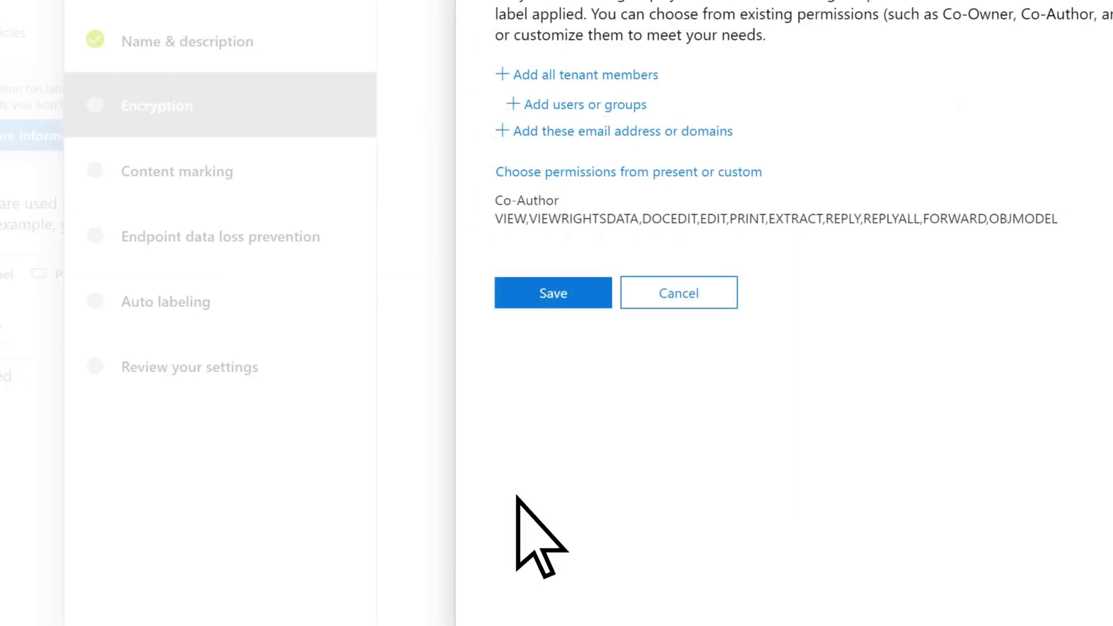
left_click(502, 132)
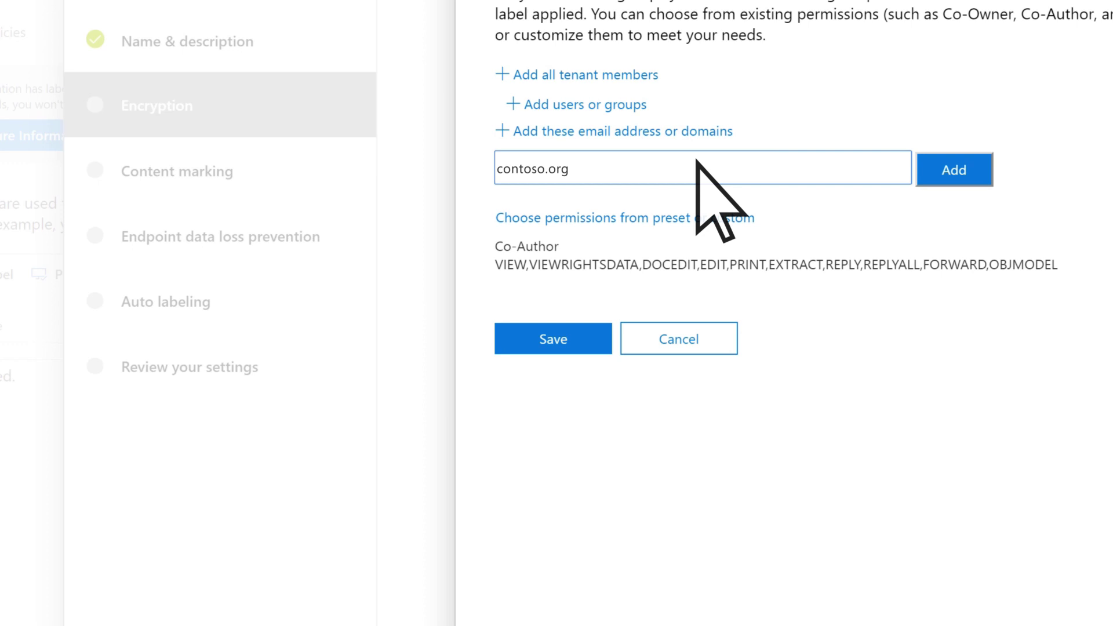
left_click(936, 173)
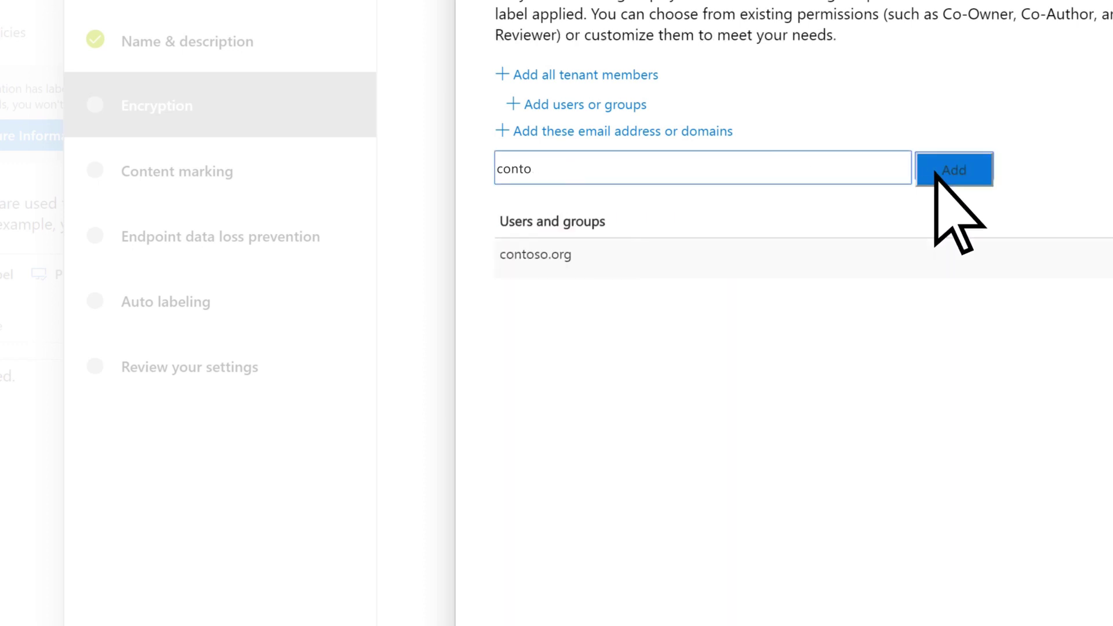
left_click(934, 173)
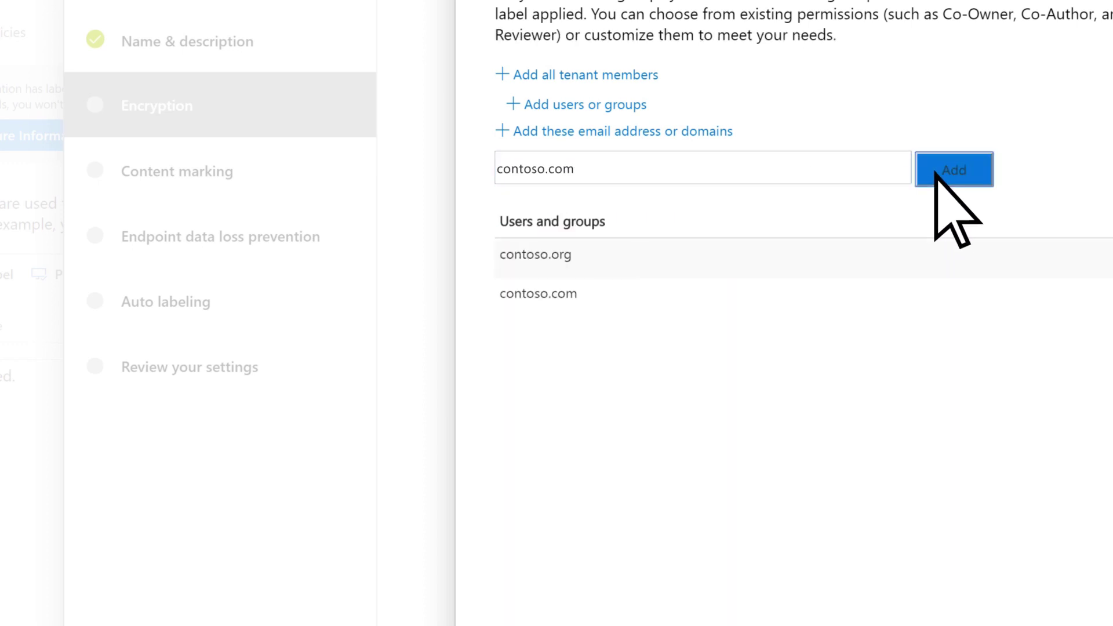
scroll(934, 173, "down", 1)
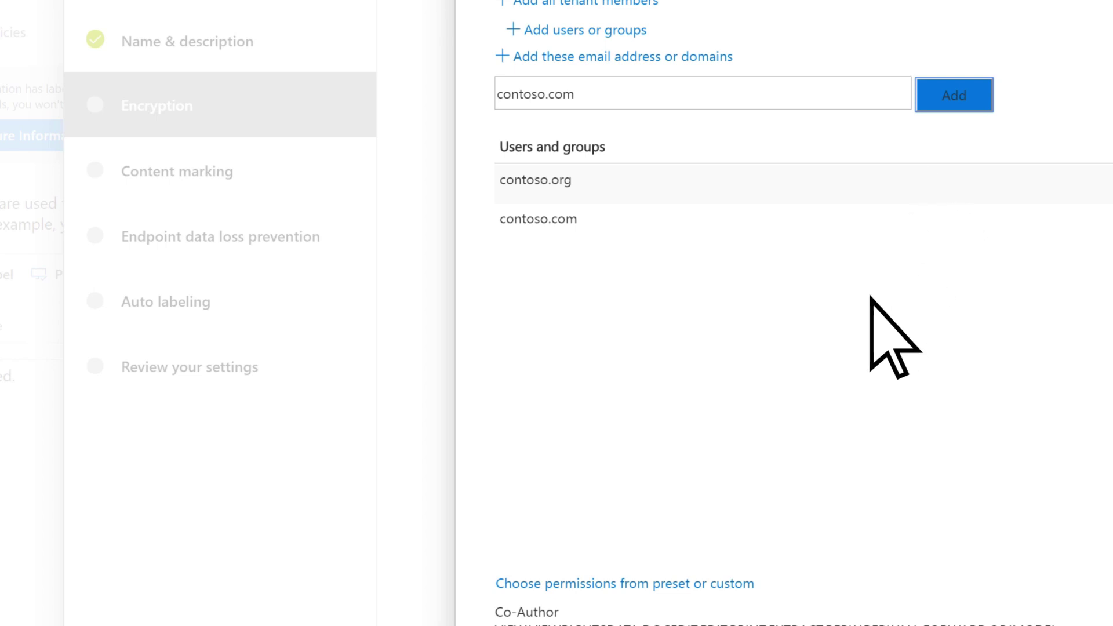
Step: Give both contoso domains the Reviewer permission and save the permissions
left_click(618, 584)
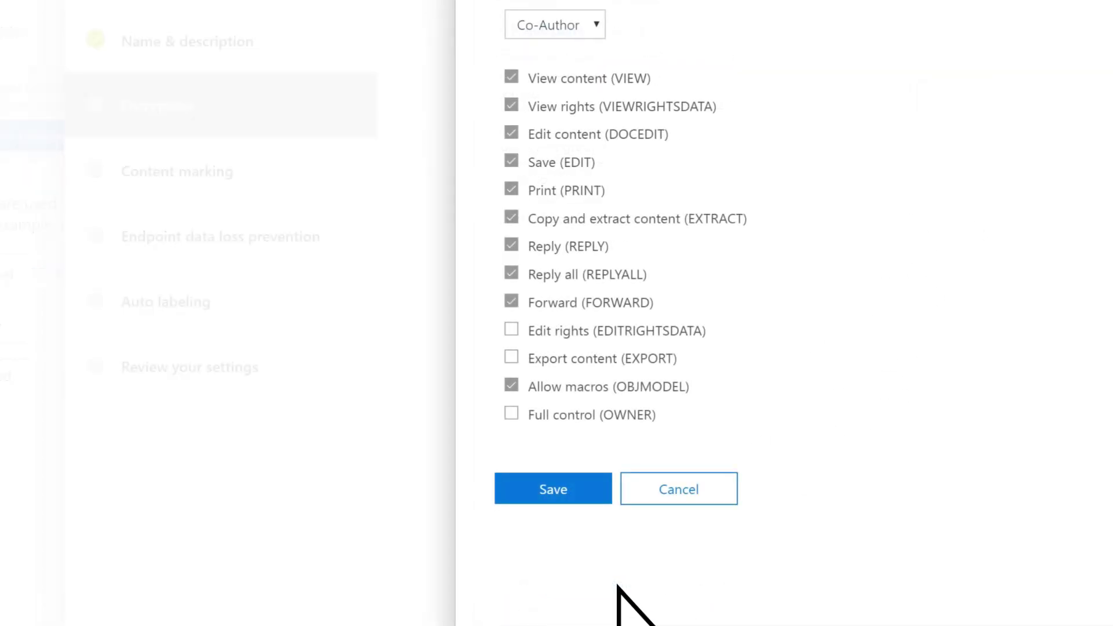
left_click(597, 27)
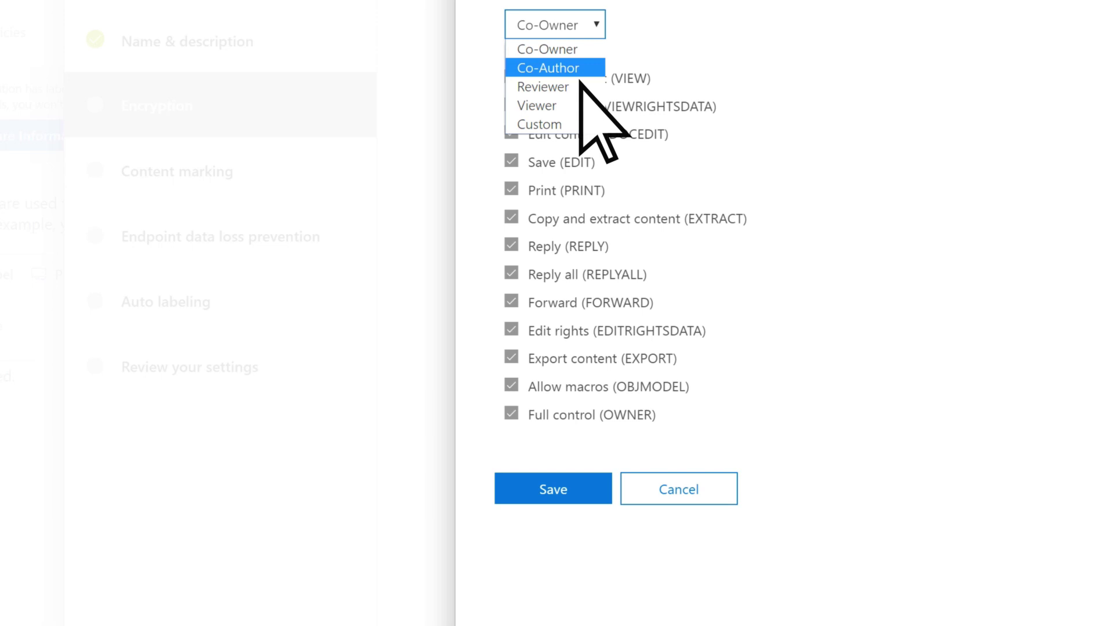
left_click(575, 87)
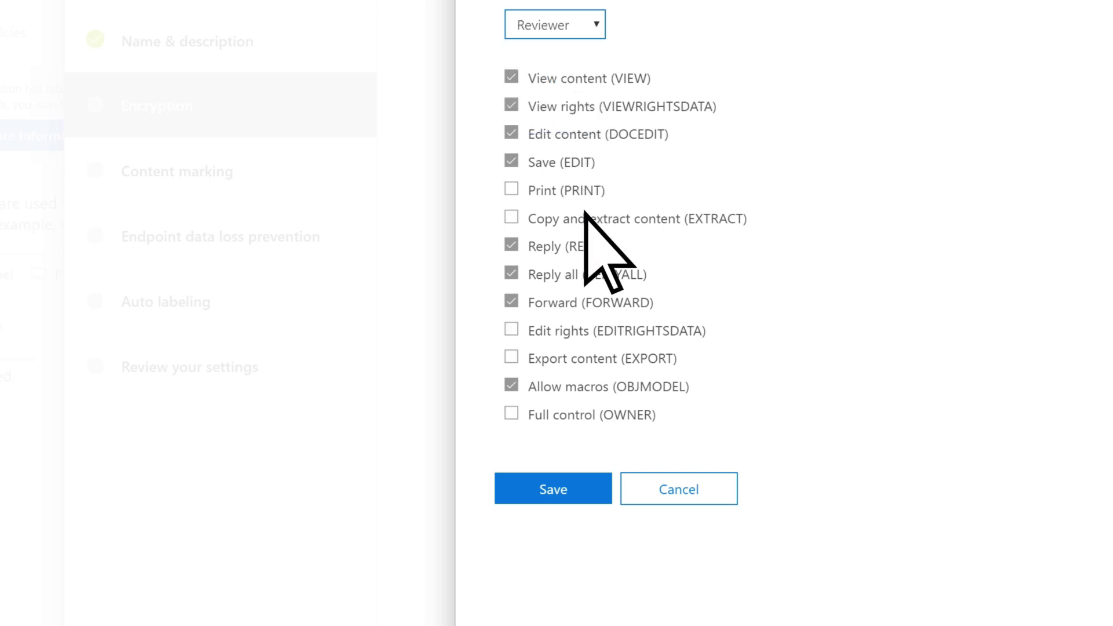
left_click(575, 491)
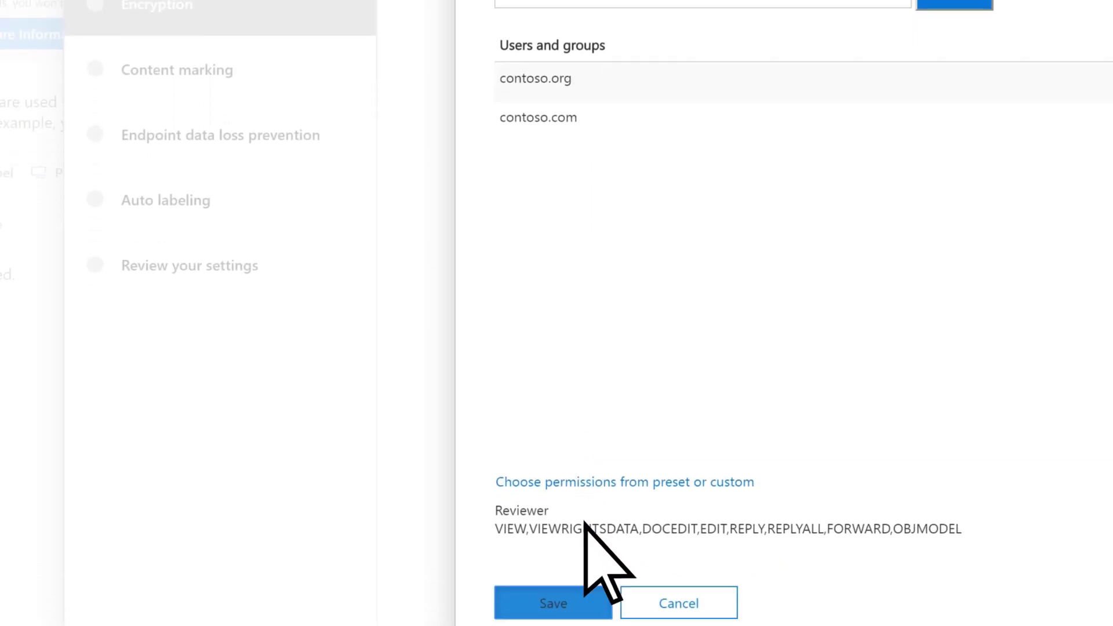
left_click(575, 536)
Step: Turn on content marking for the label and add a watermark
left_click(572, 595)
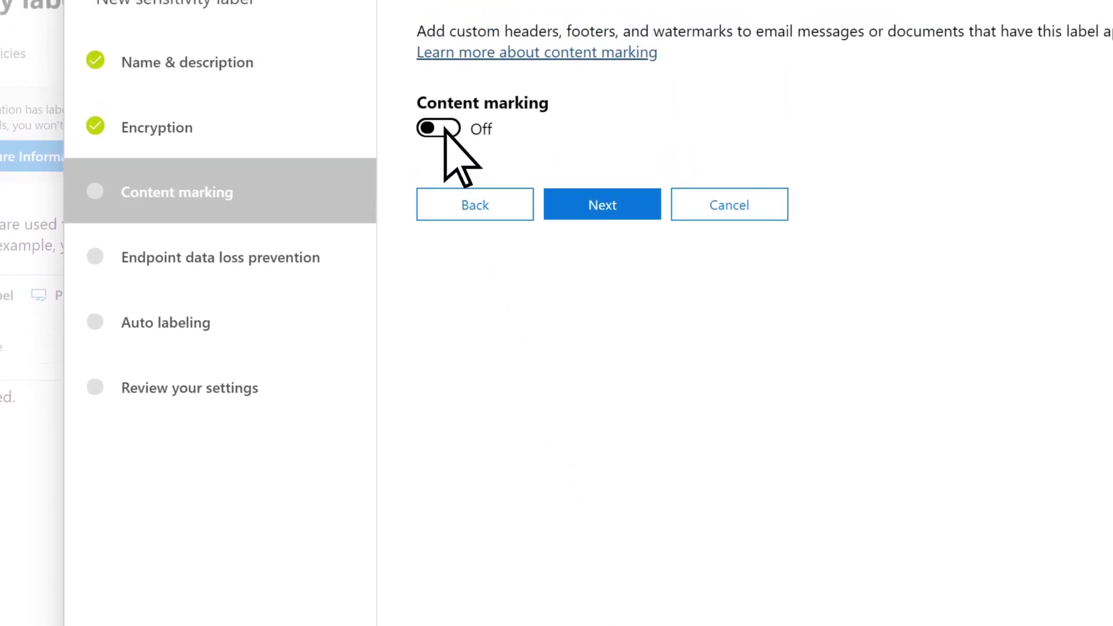
left_click(446, 129)
left_click(478, 178)
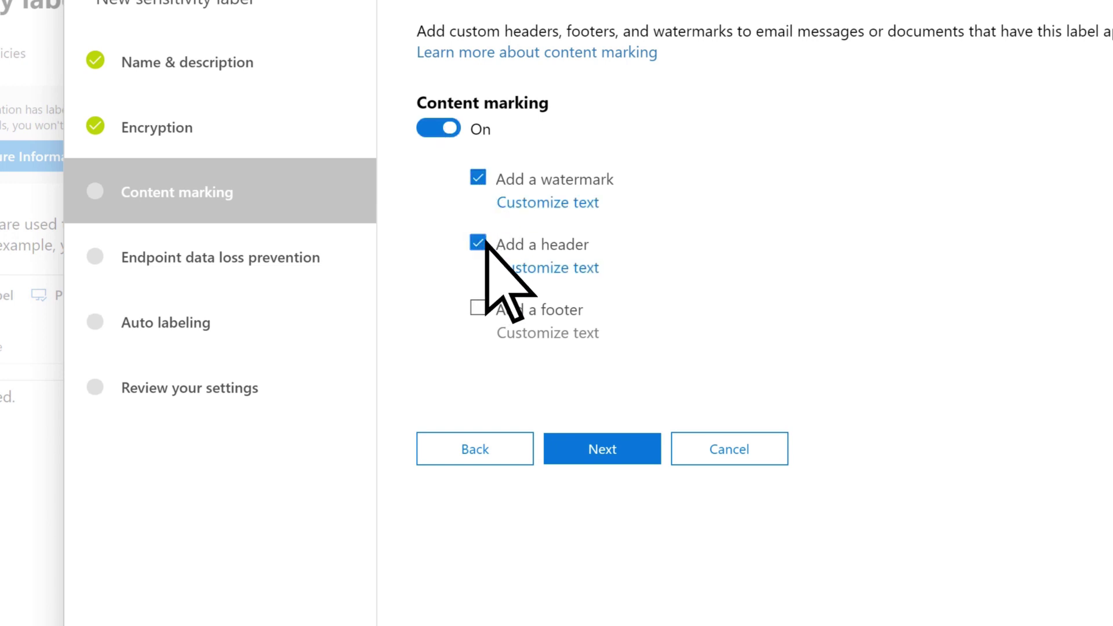
Step: Set the watermark to CONTOSO HIGHLY CONFIDENTIAL in 16-point red, and add the header warning text
left_click(571, 204)
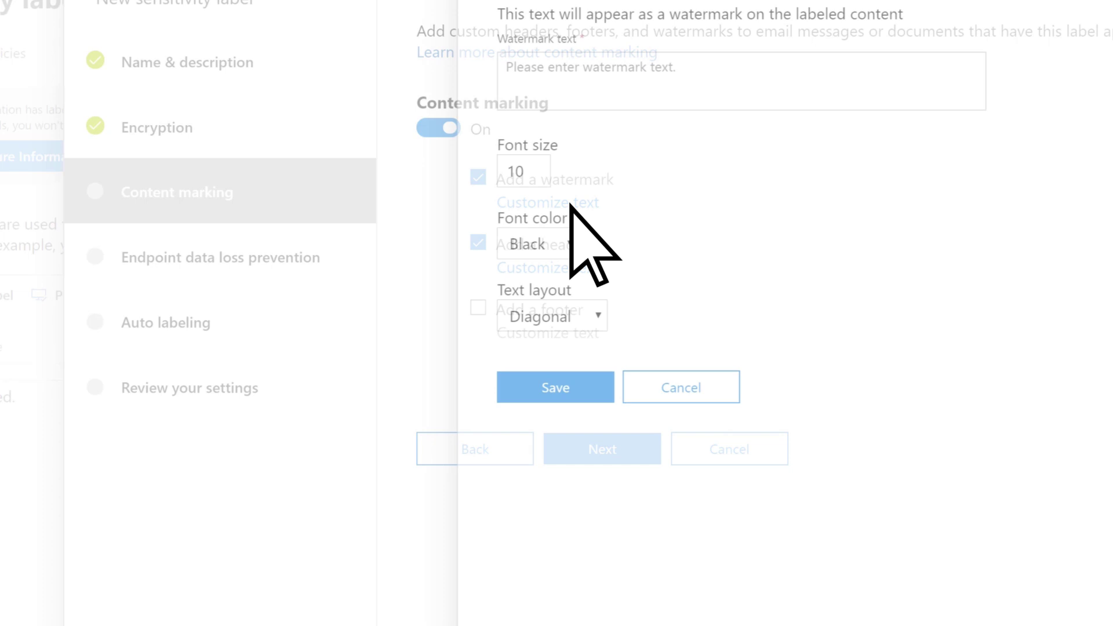
left_click(570, 106)
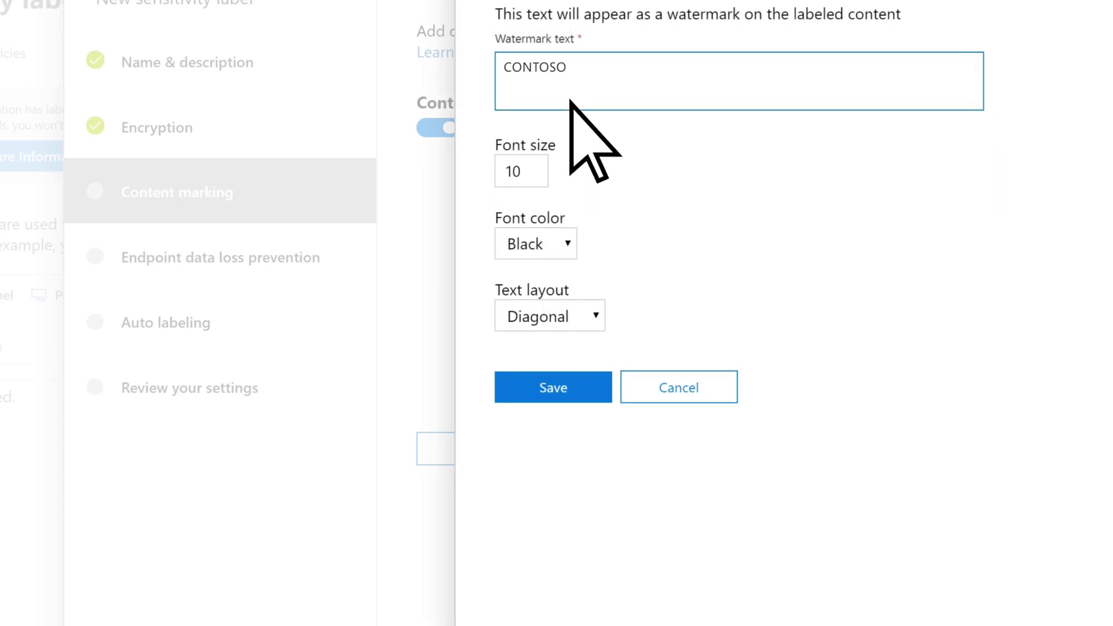
left_click(534, 172)
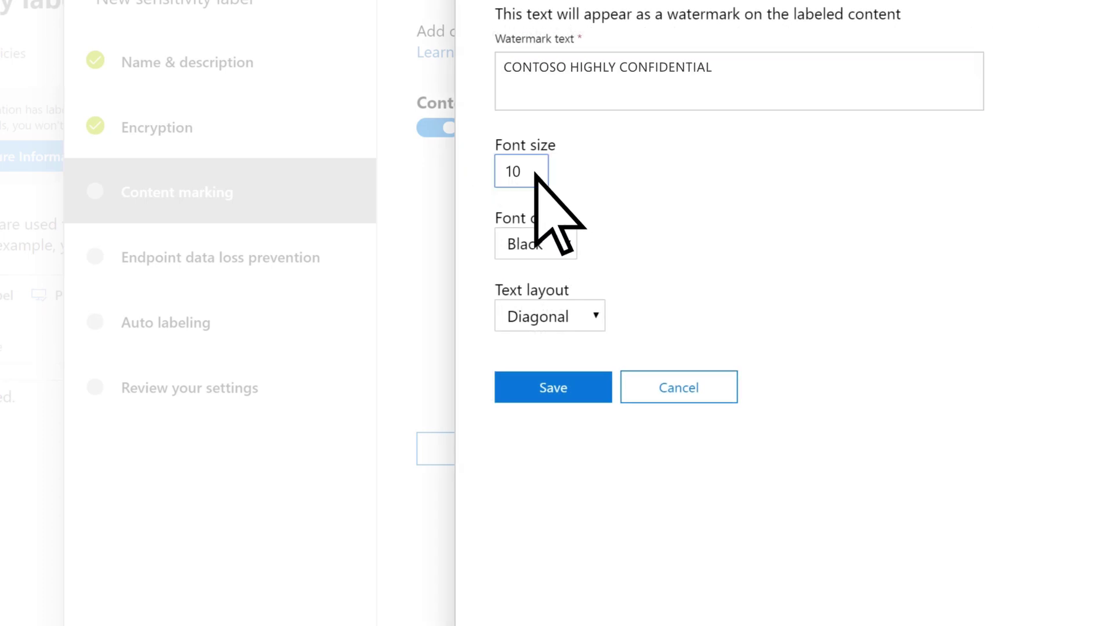
left_click(568, 244)
left_click(539, 357)
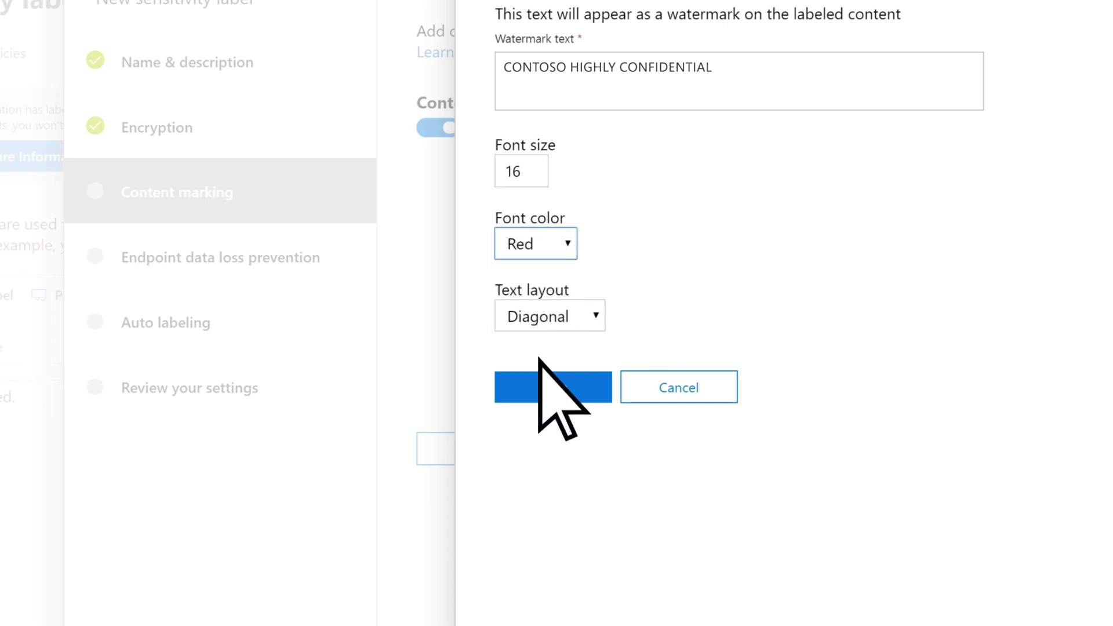
left_click(527, 390)
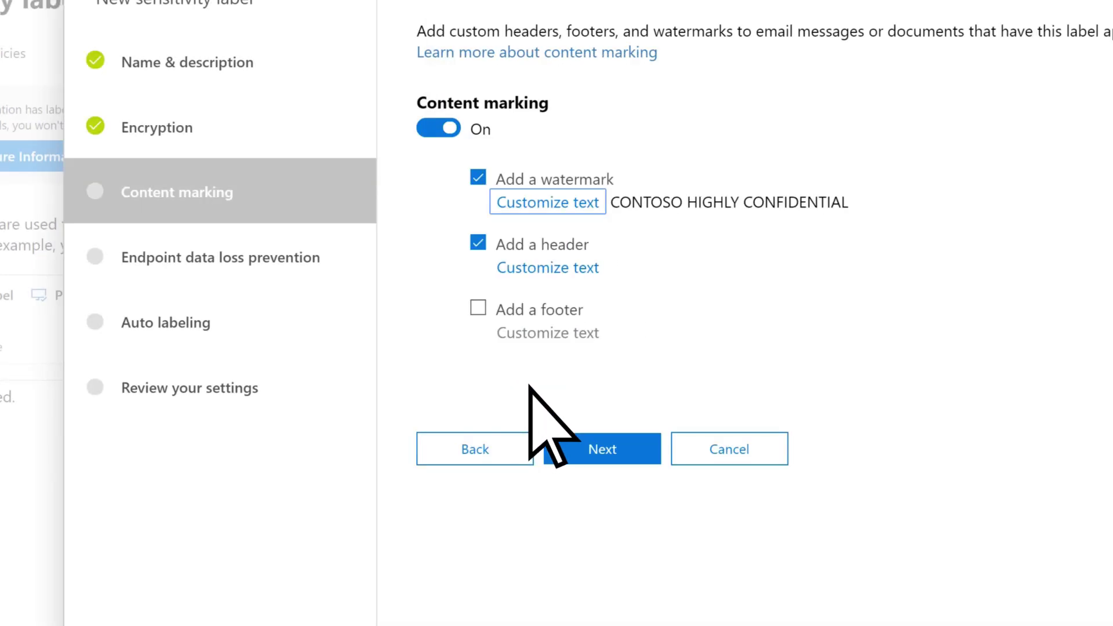
left_click(570, 270)
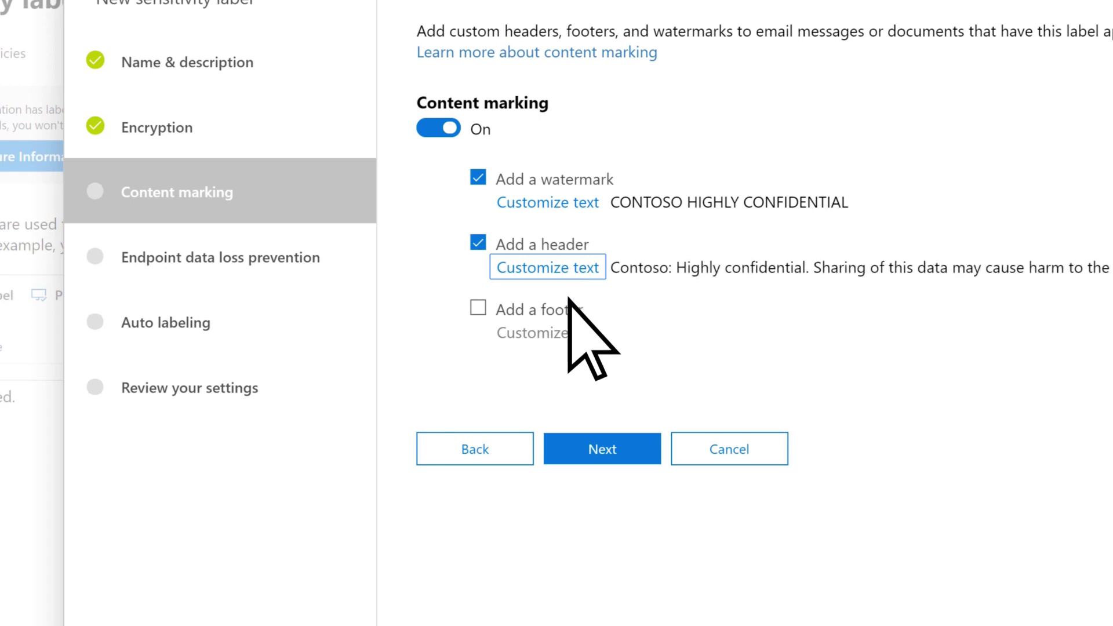
left_click(580, 452)
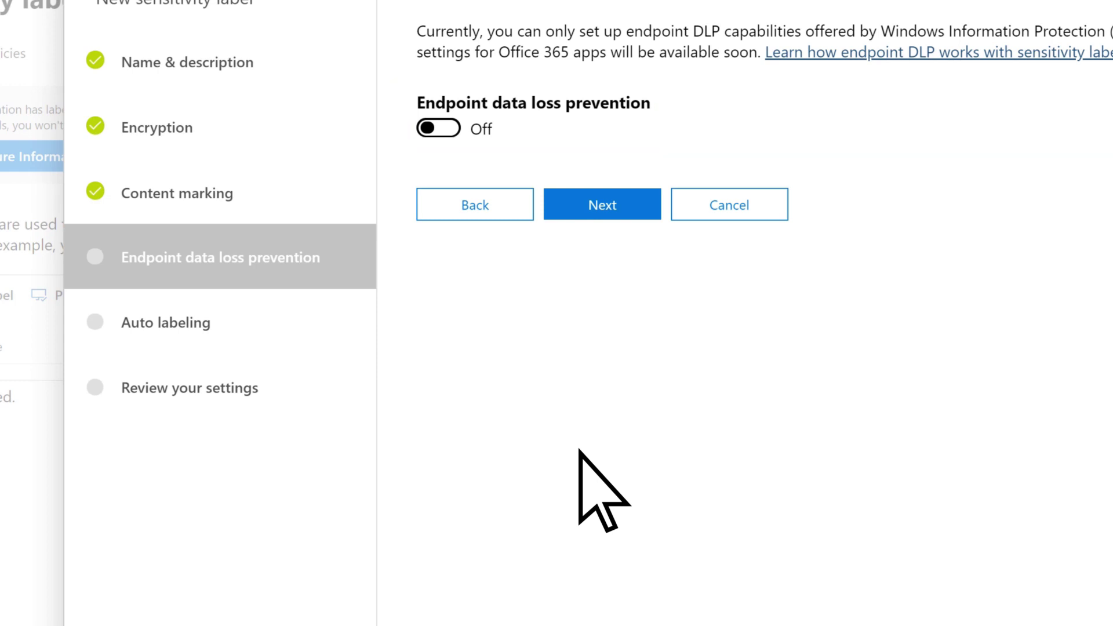
Step: Leave endpoint data loss prevention off and continue to Auto labeling
left_click(574, 209)
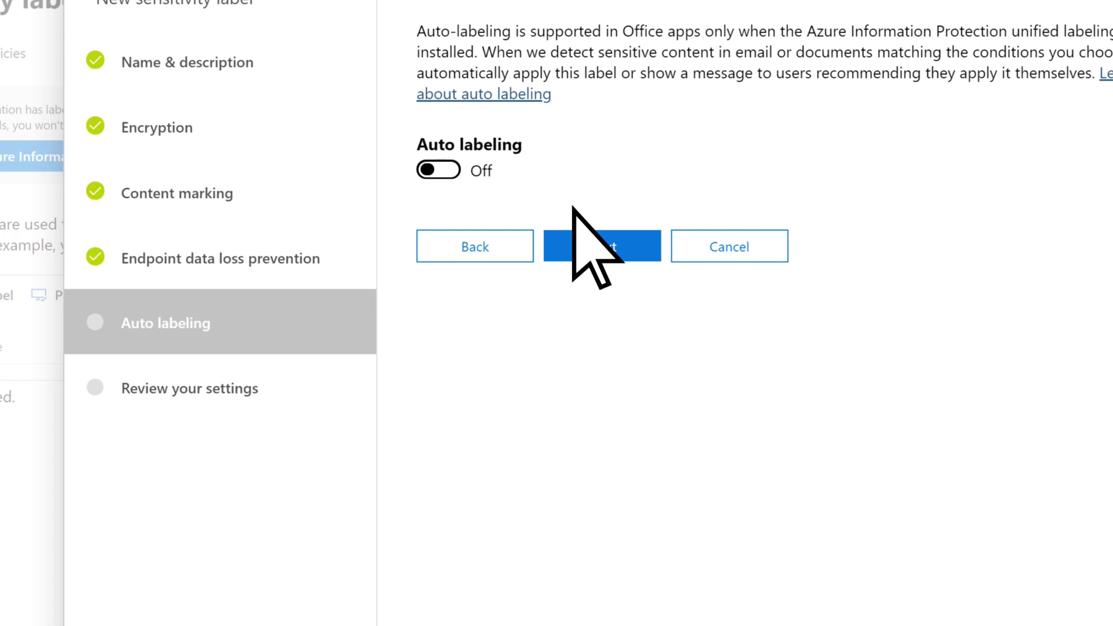
Step: Auto-label content containing U.S./U.K. passport, U.S. bank account, driver's license, ITIN or SSN numbers
left_click(445, 171)
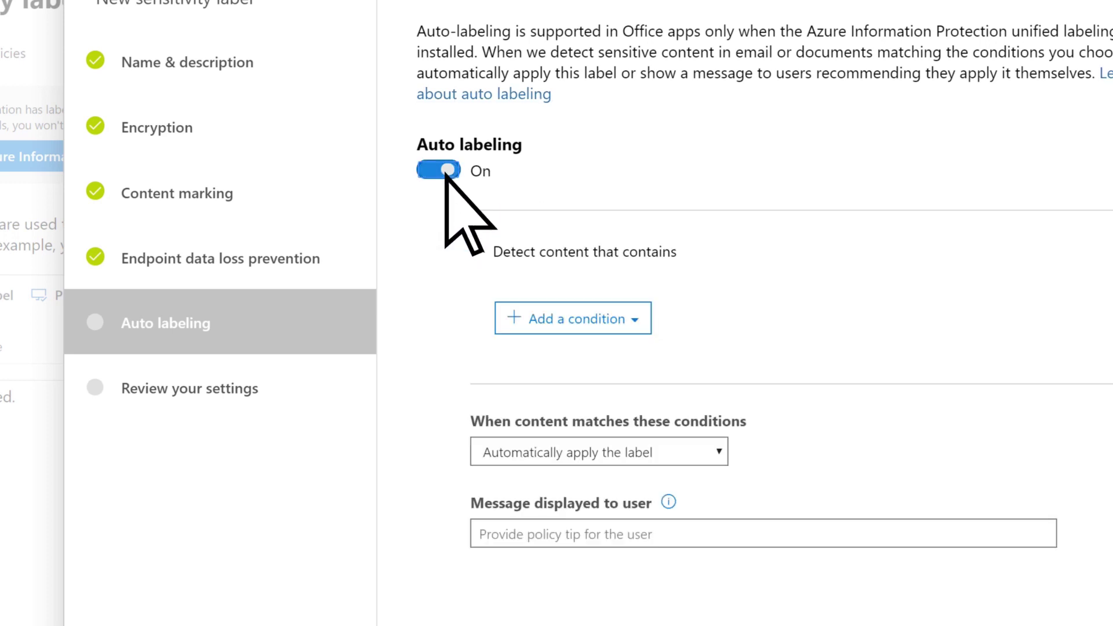
left_click(514, 318)
left_click(510, 364)
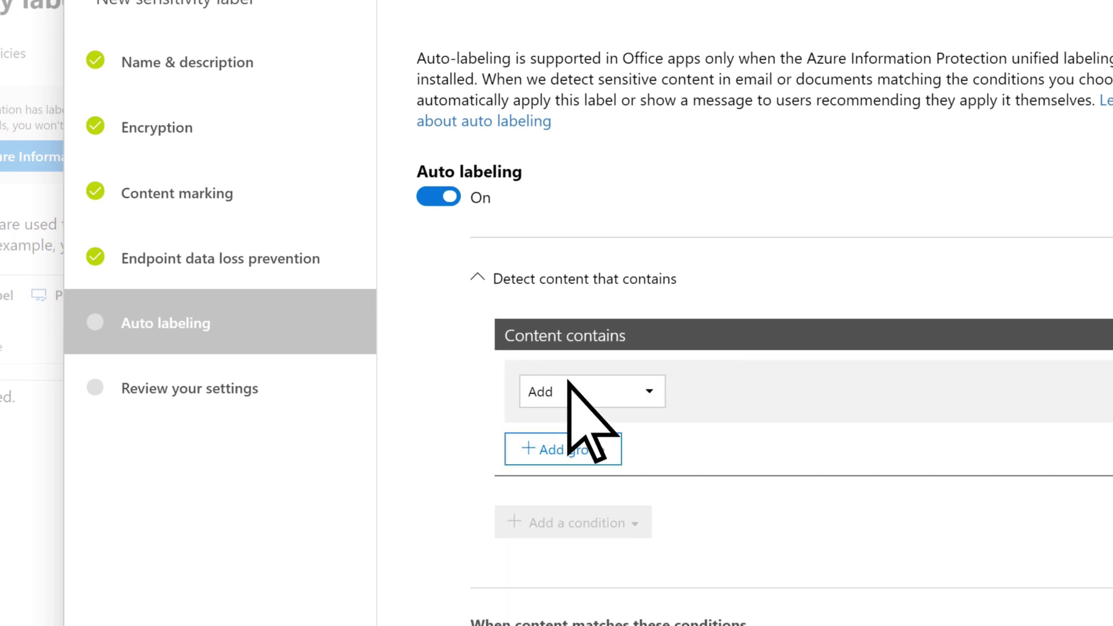
left_click(649, 391)
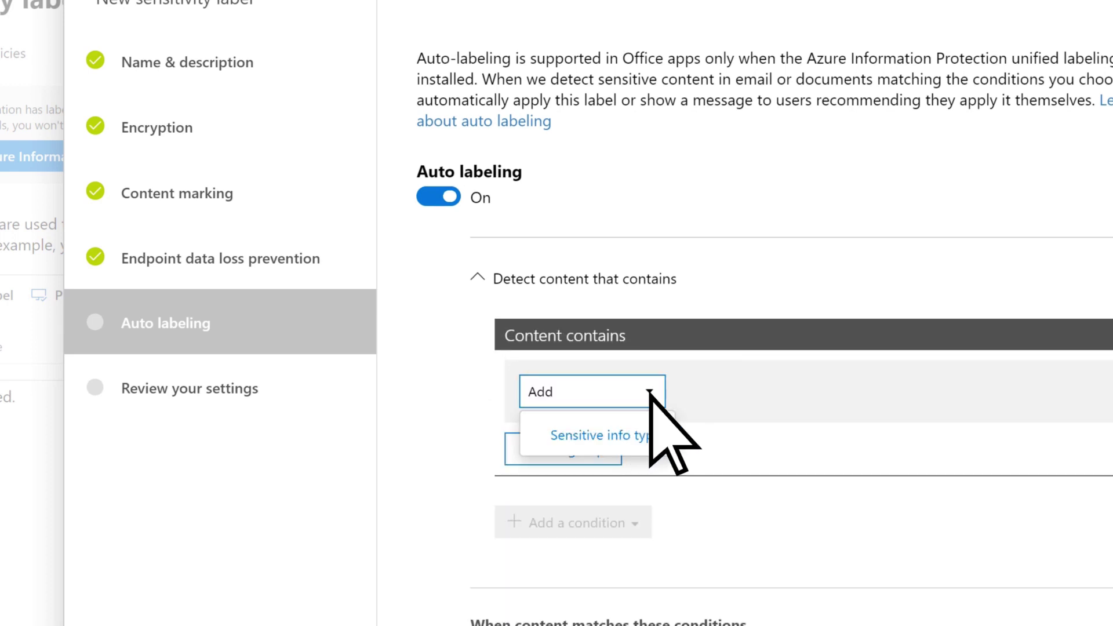
left_click(536, 436)
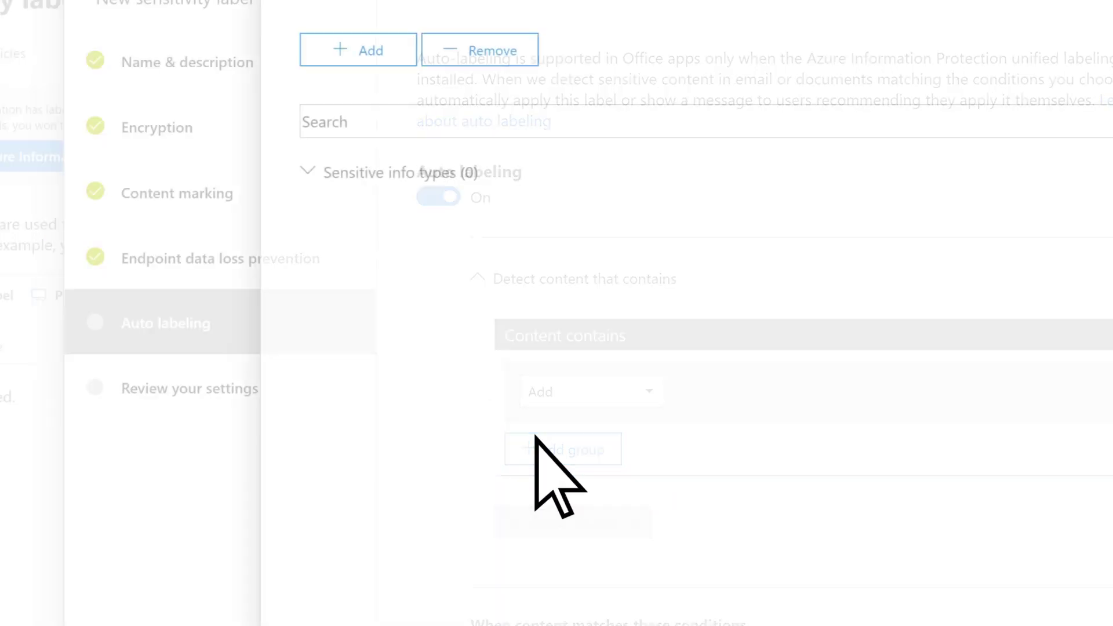
left_click(339, 50)
left_click(315, 476)
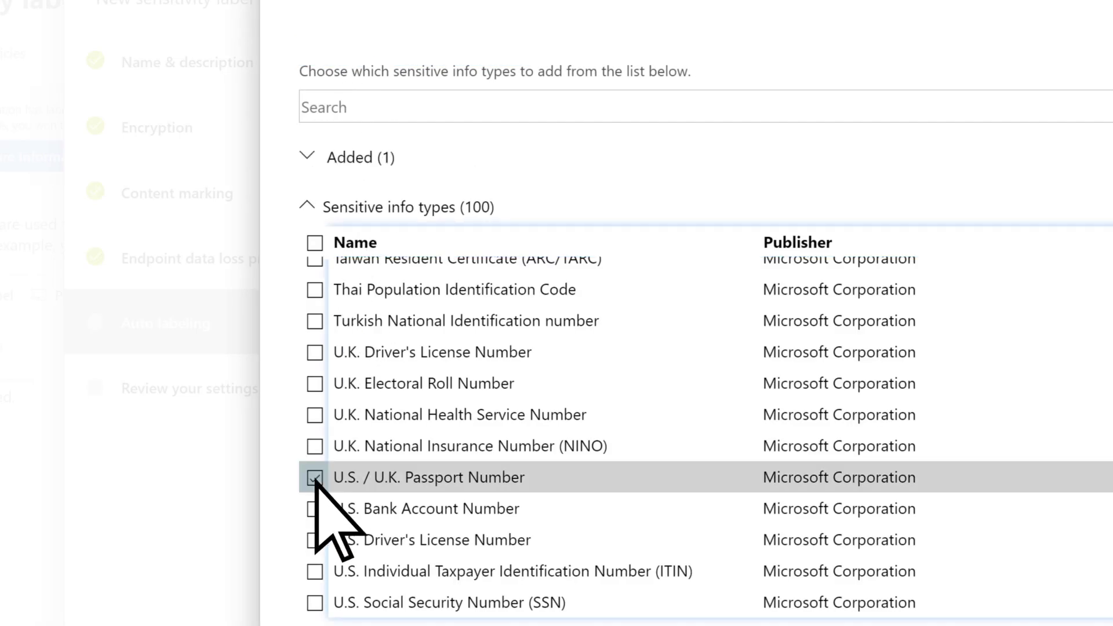
left_click(314, 602, "shift")
scroll(342, 521, "down", 3)
left_click(326, 545)
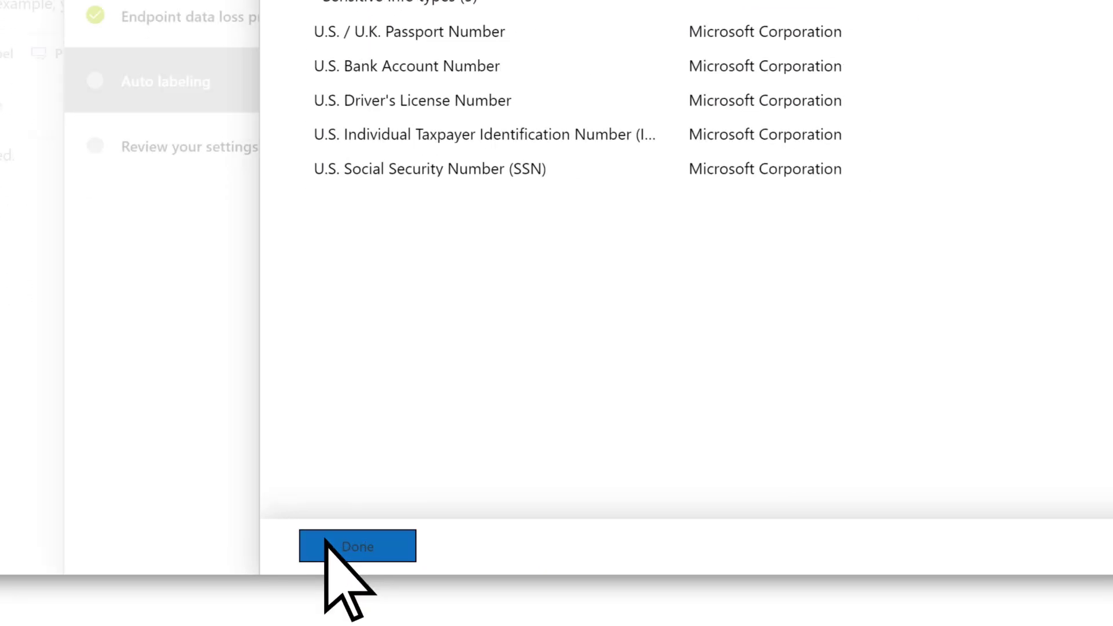
left_click(325, 540)
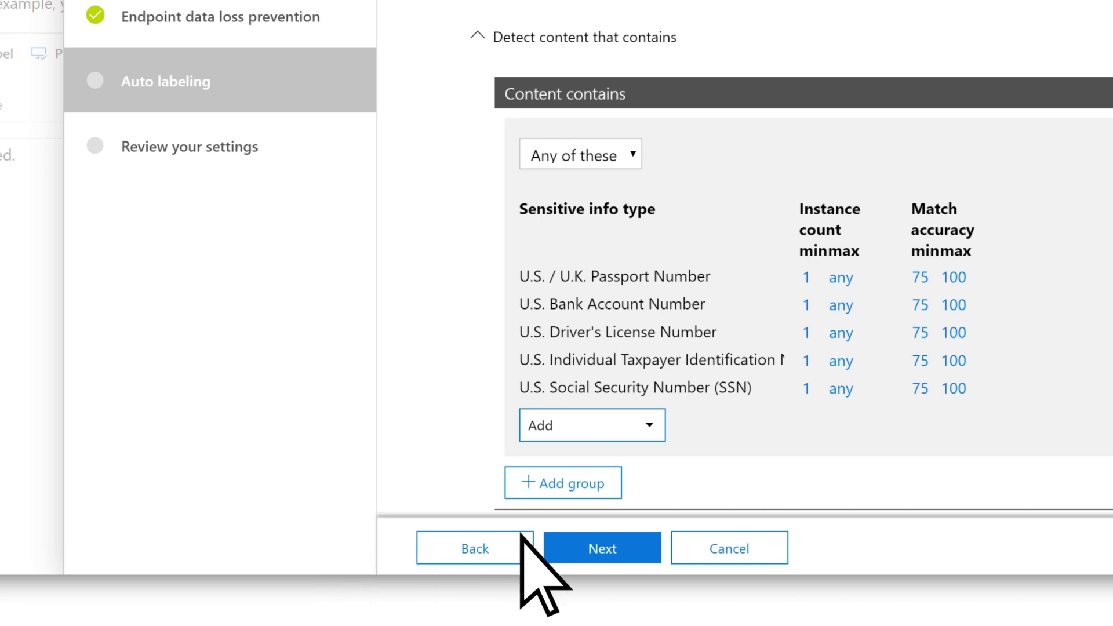
left_click(571, 542)
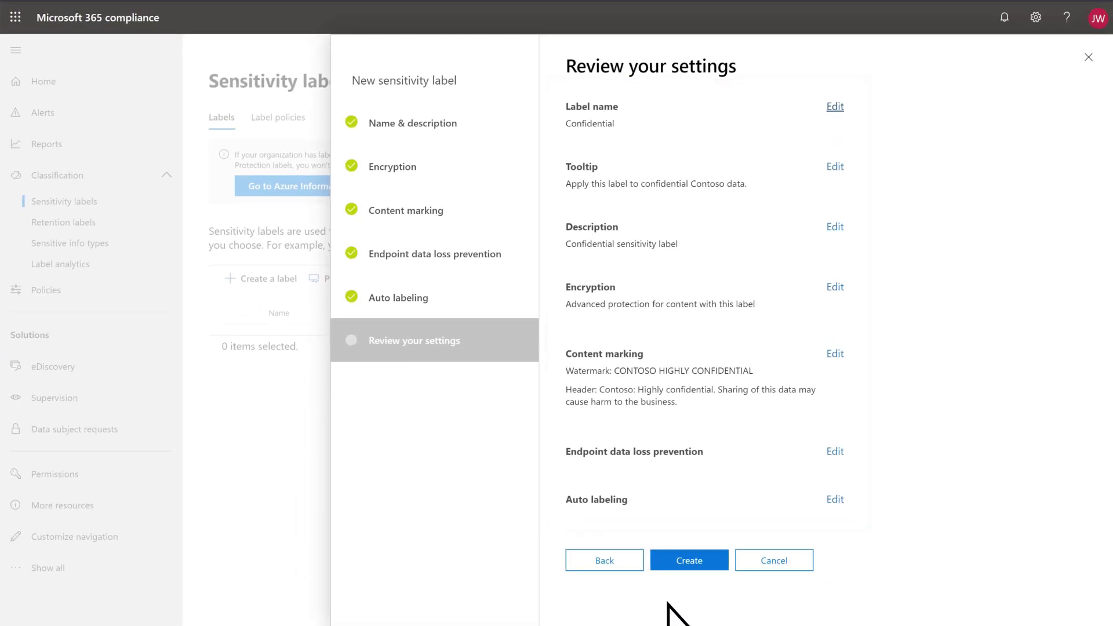
Step: Create the Confidential label from the Review your settings page
left_click(668, 562)
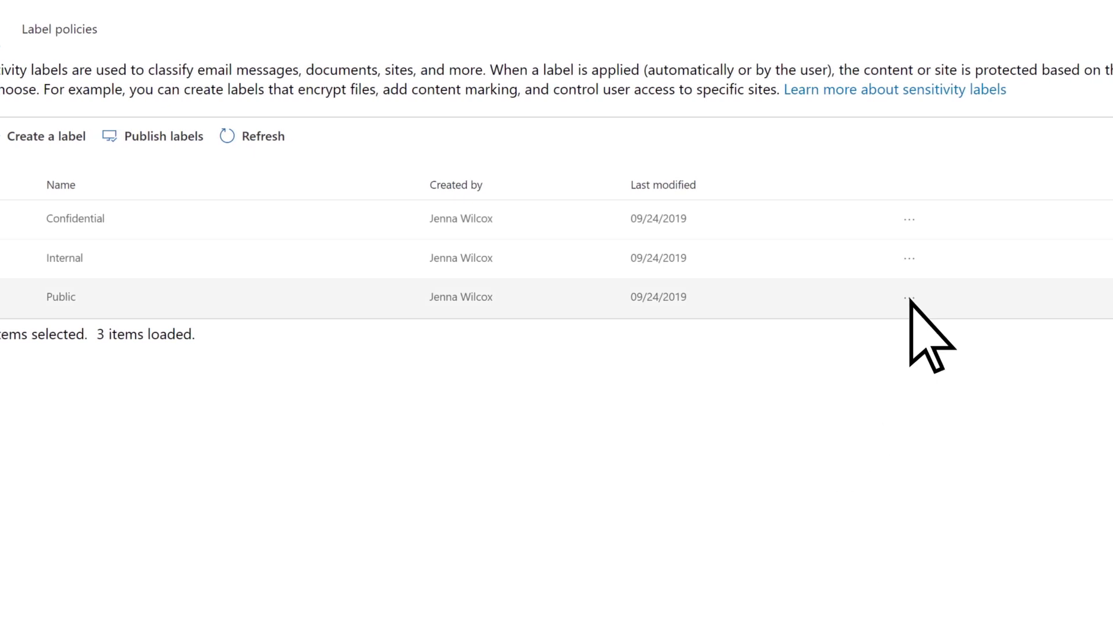
Step: Move Public to the top of the labels list and Internal above Confidential using Move up
left_click(909, 298)
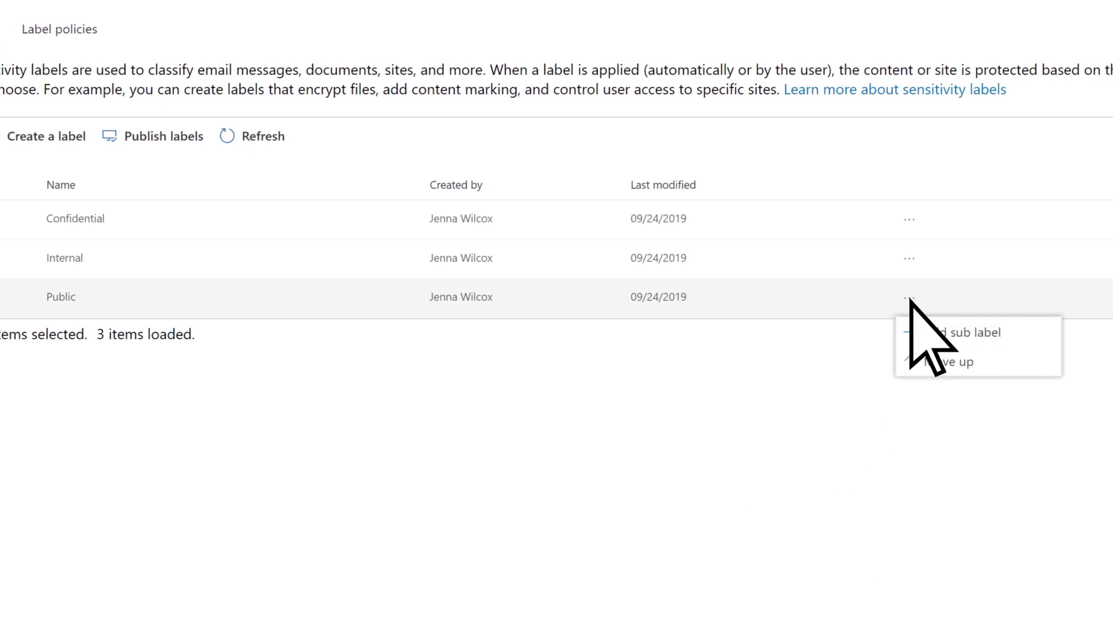
left_click(909, 359)
left_click(909, 259)
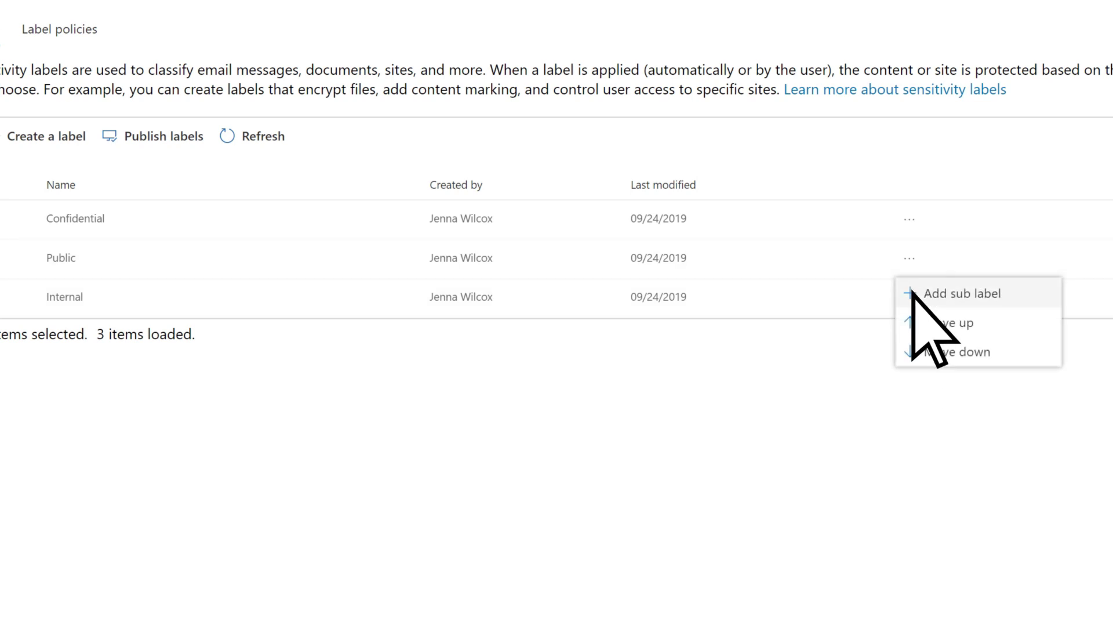
left_click(914, 322)
left_click(908, 298)
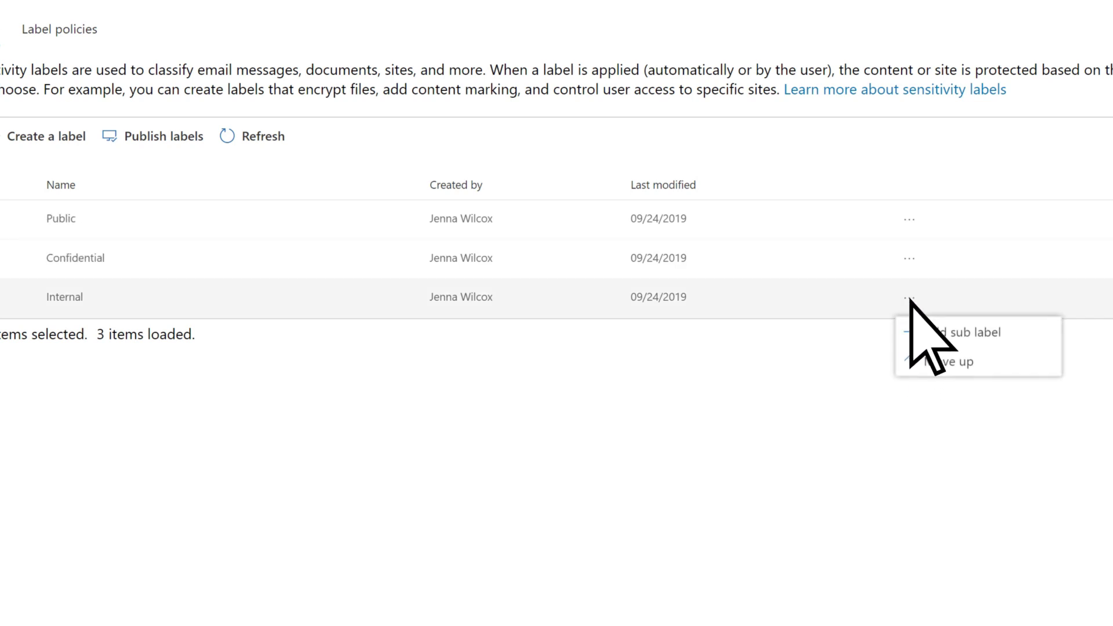
left_click(909, 364)
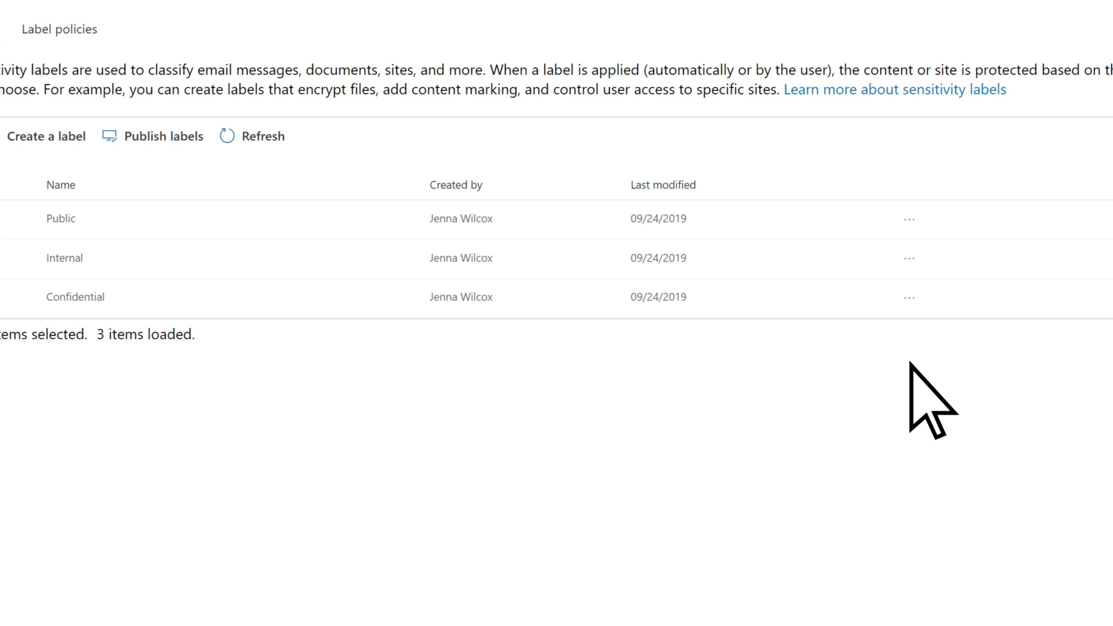
left_click(909, 298)
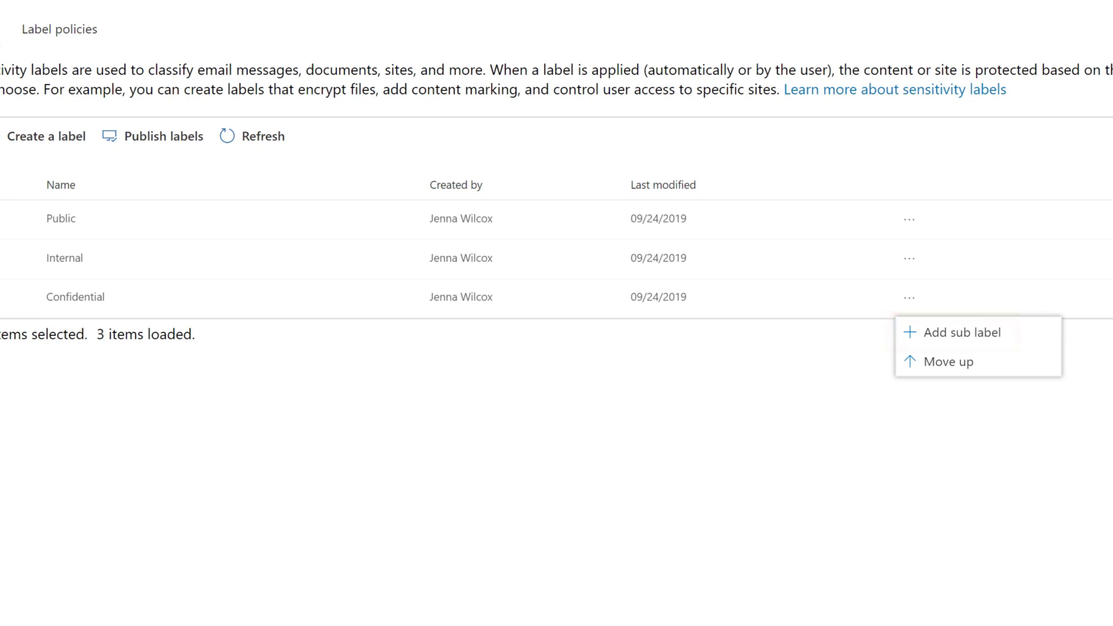
left_click(871, 303)
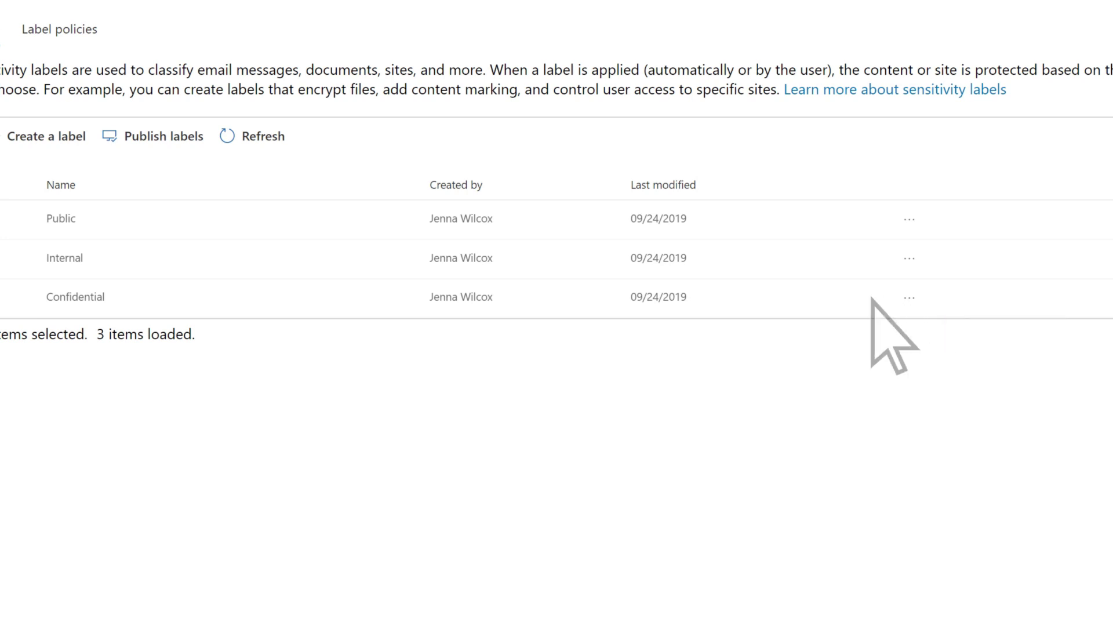
Step: Start a label policy and add the Public, Internal and Confidential labels to it
left_click(110, 138)
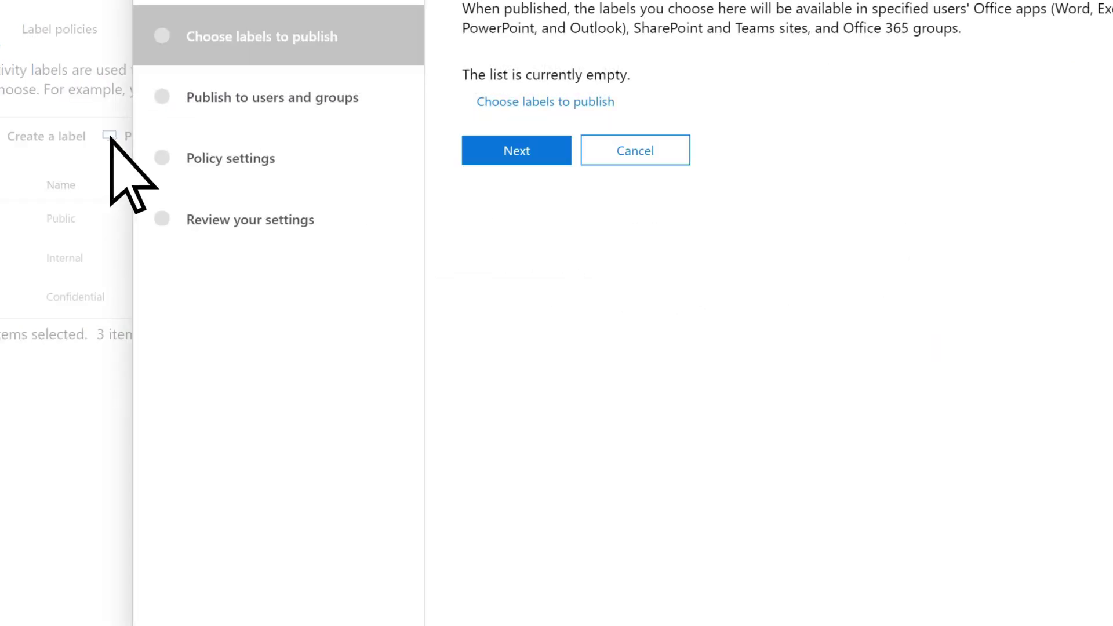
left_click(555, 103)
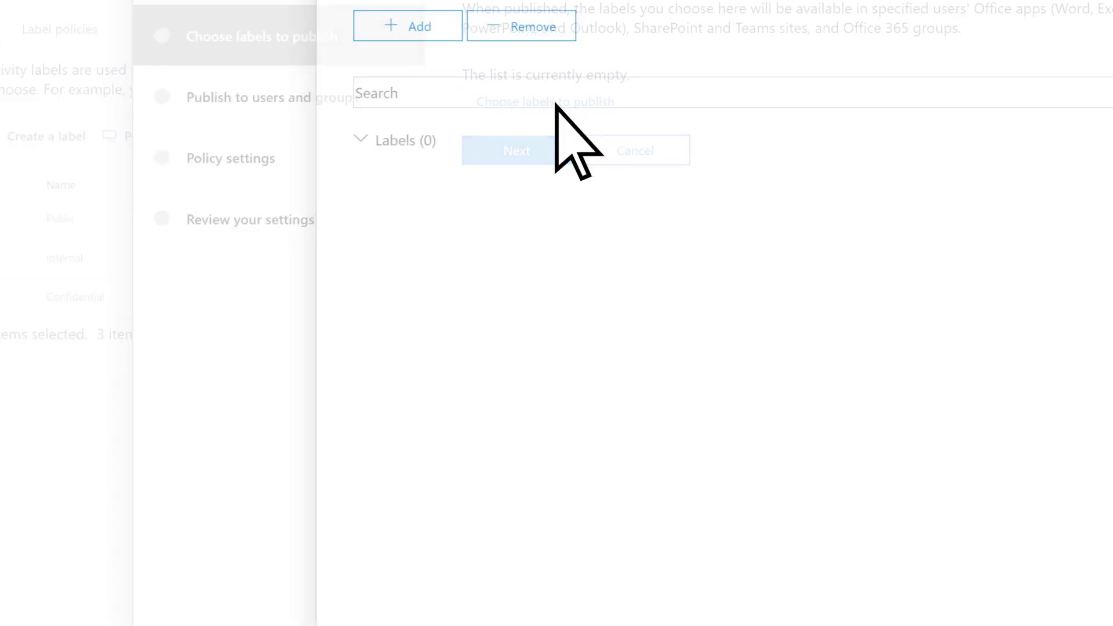
left_click(393, 28)
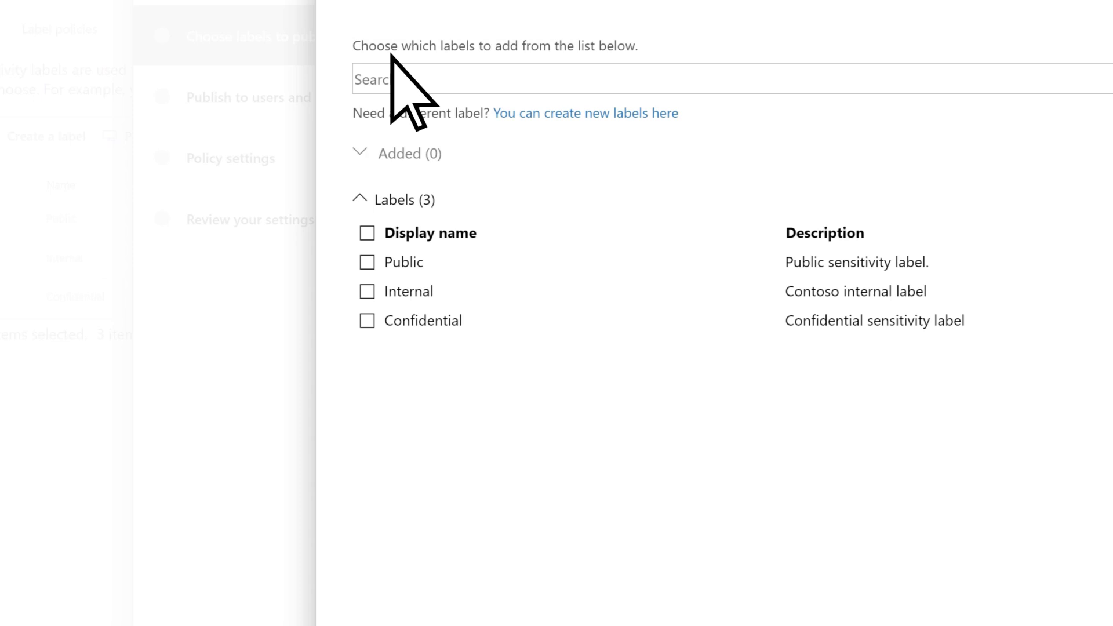
left_click(367, 262)
left_click(367, 291)
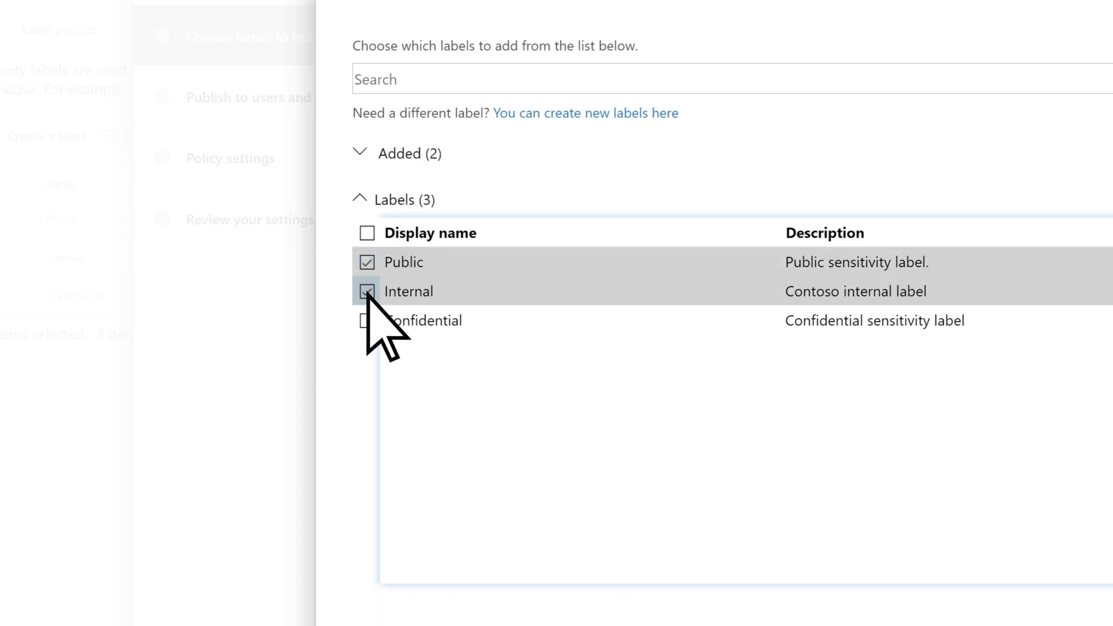
left_click(367, 320)
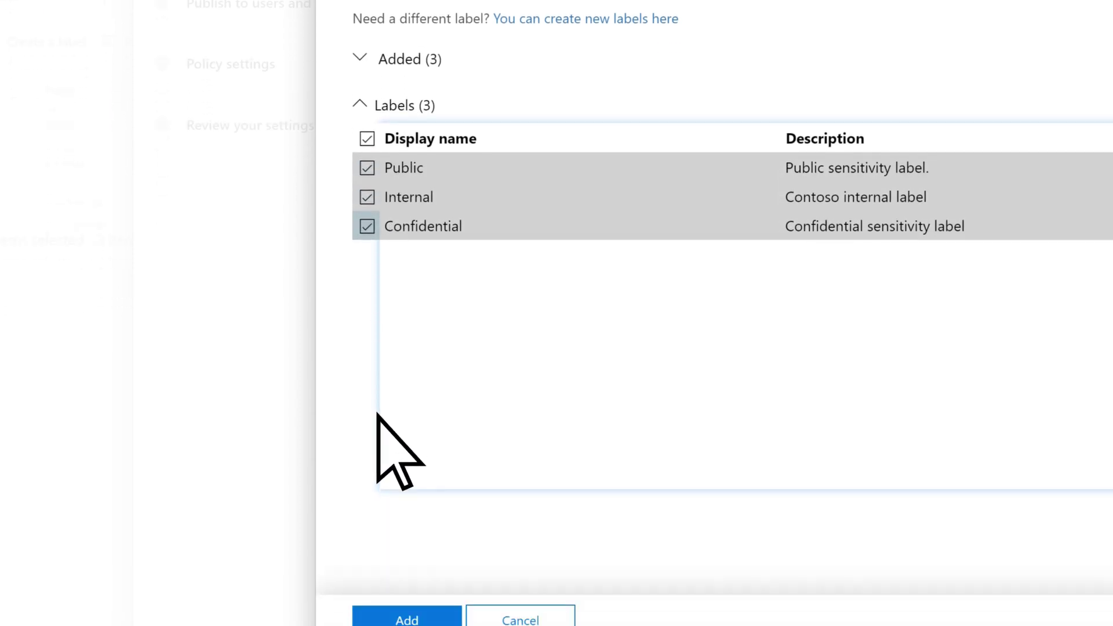
left_click(371, 518)
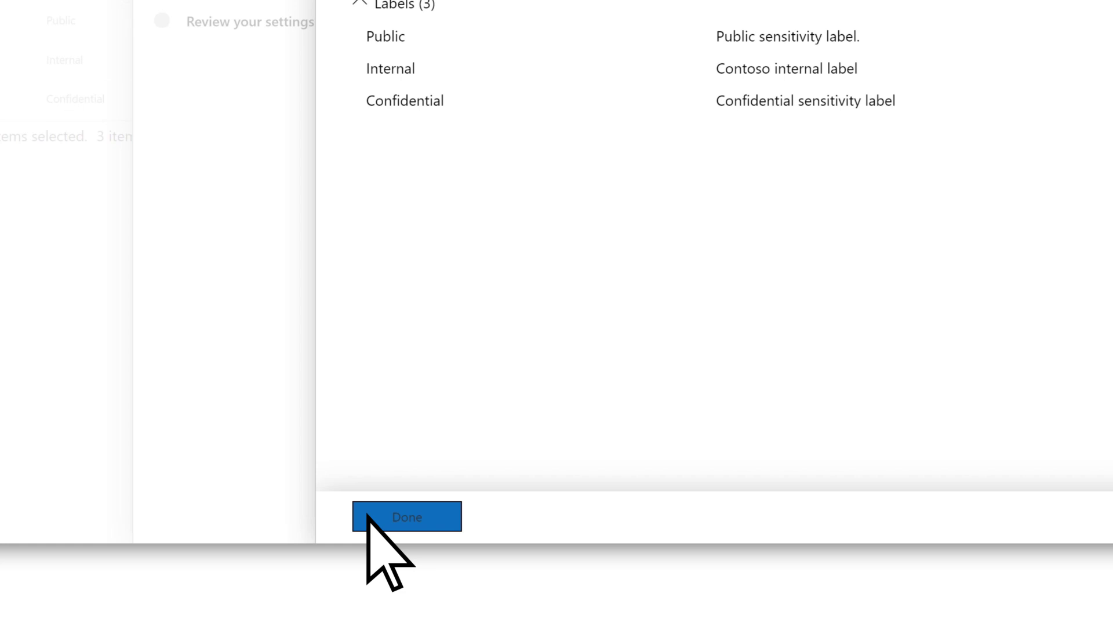
left_click(371, 517)
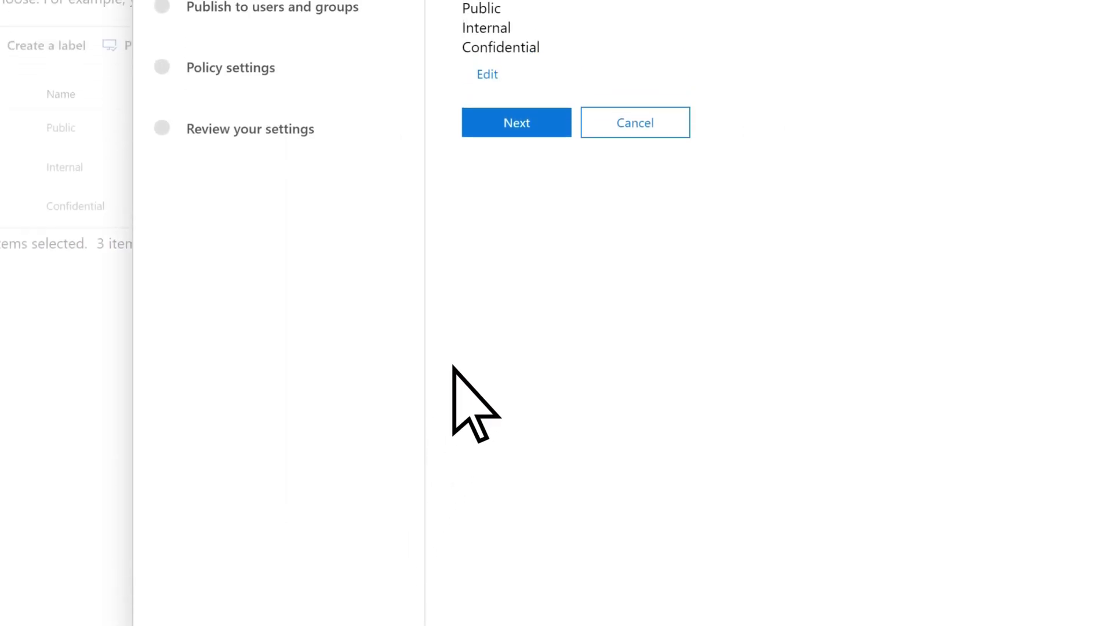
left_click(504, 220)
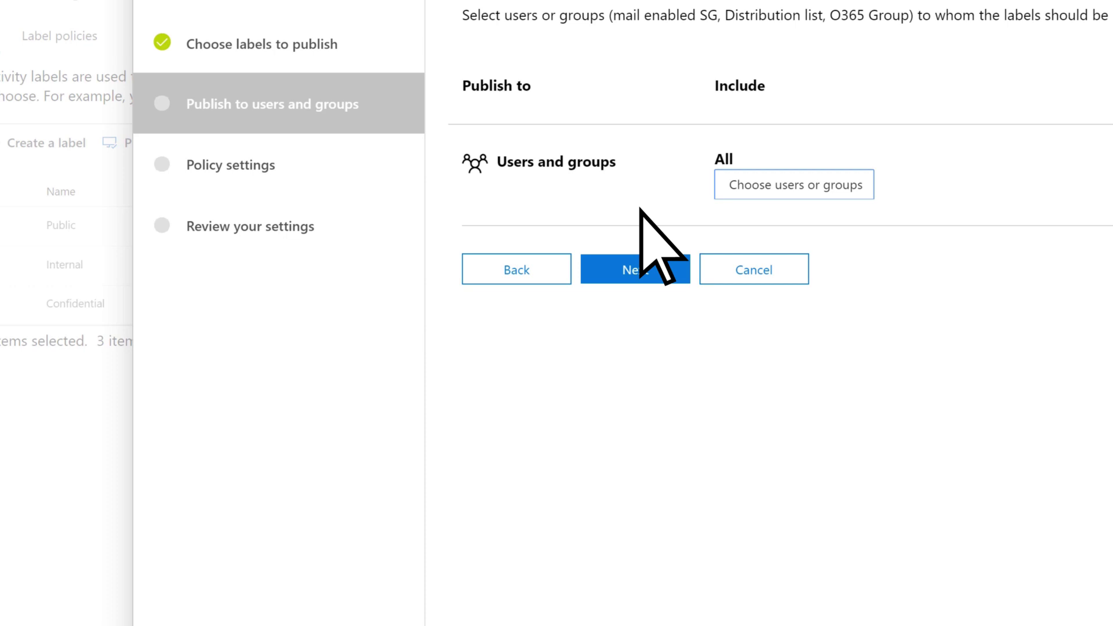
Step: Select all six listed users and groups as the policy's recipients
left_click(725, 187)
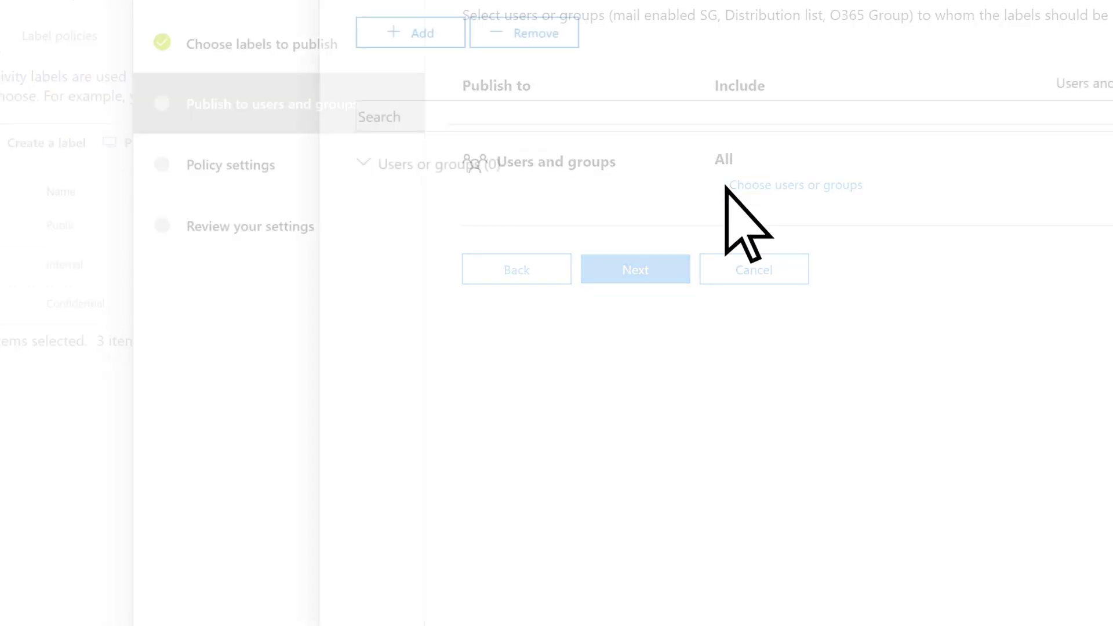
left_click(391, 38)
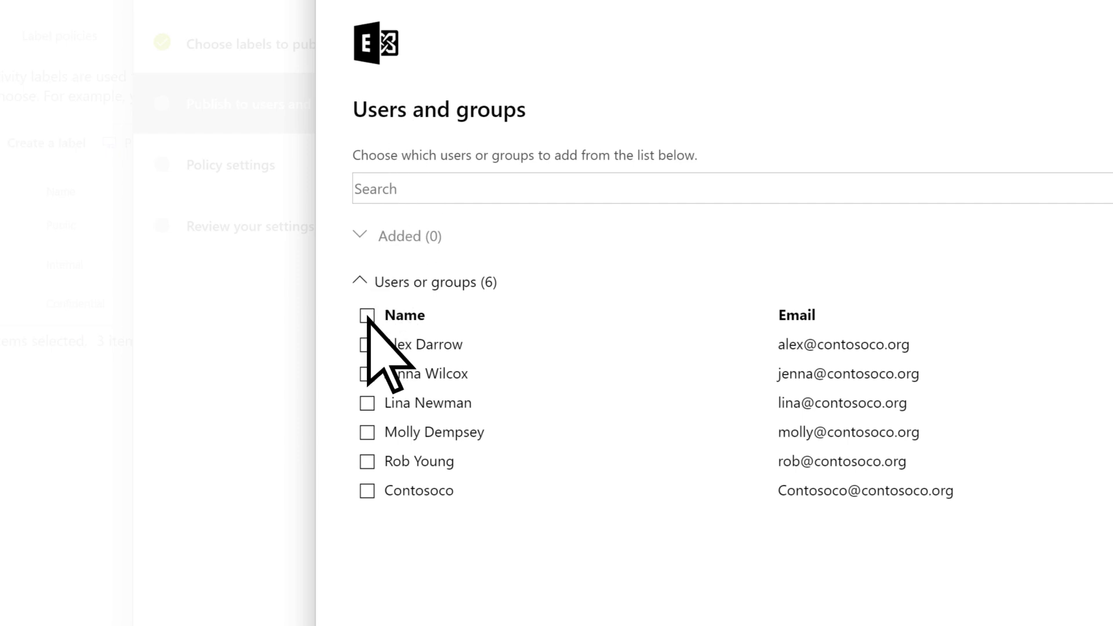
left_click(368, 316)
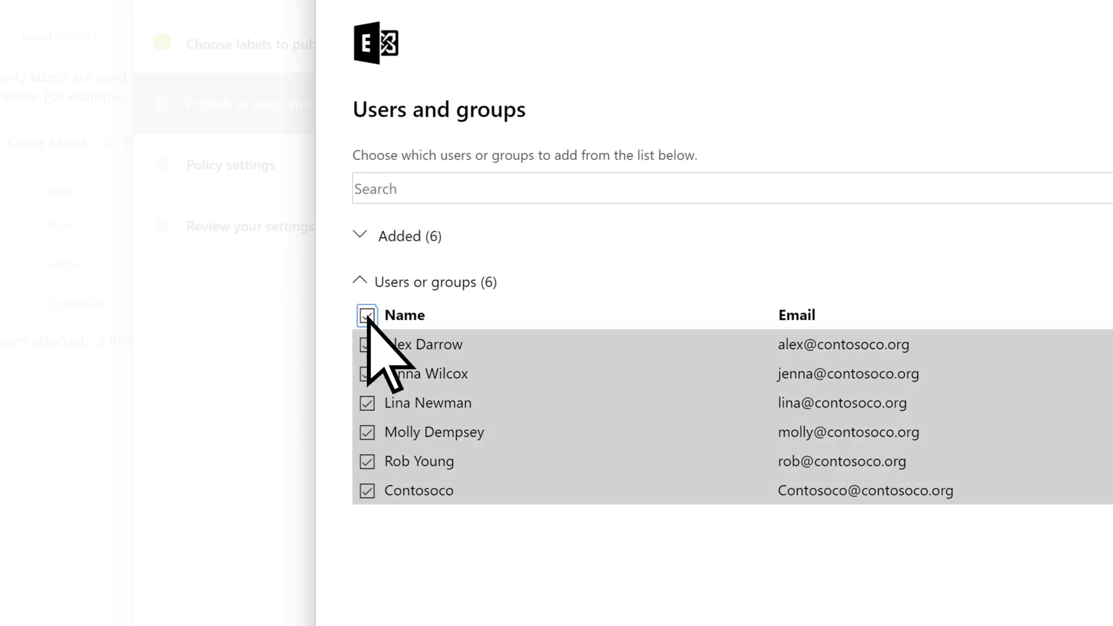
left_click(380, 517)
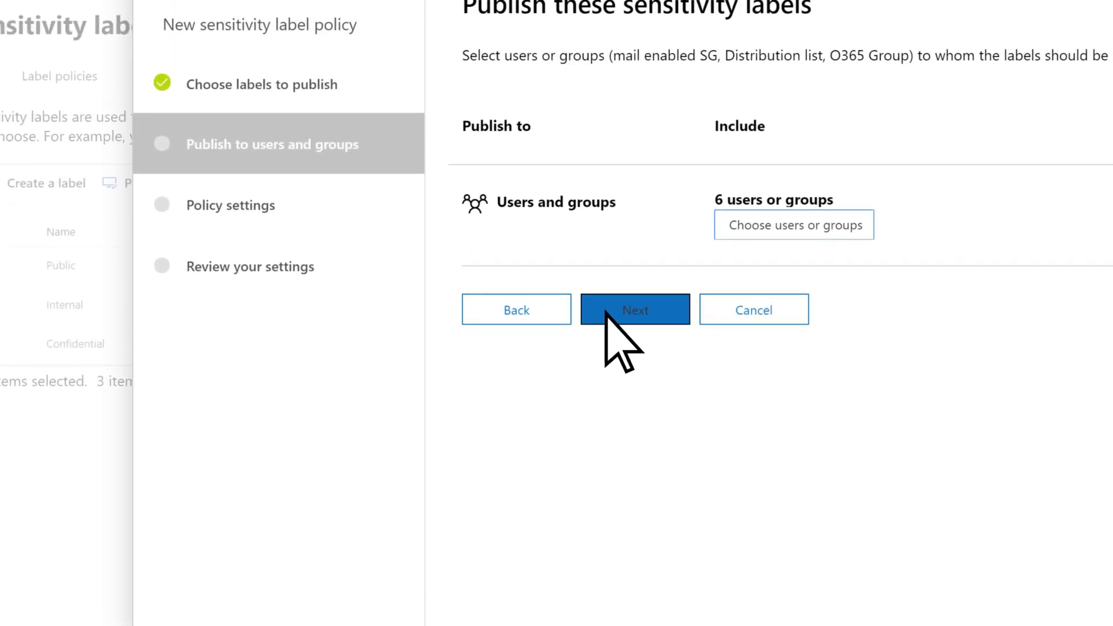
left_click(605, 255)
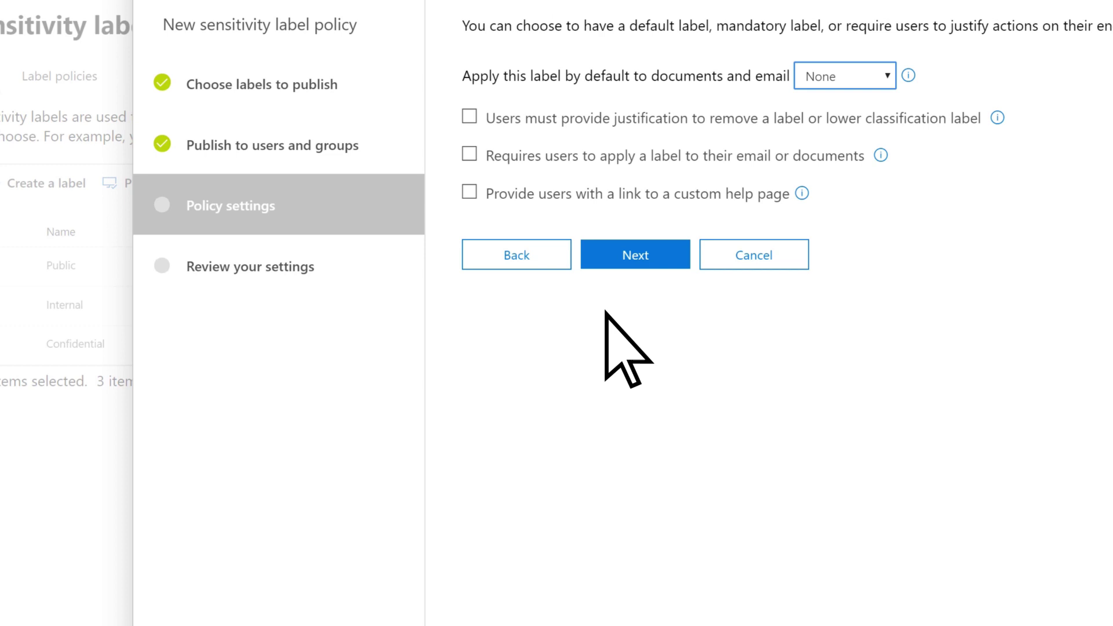
Step: Set Internal as the default label and require justification to remove or lower a label
left_click(887, 76)
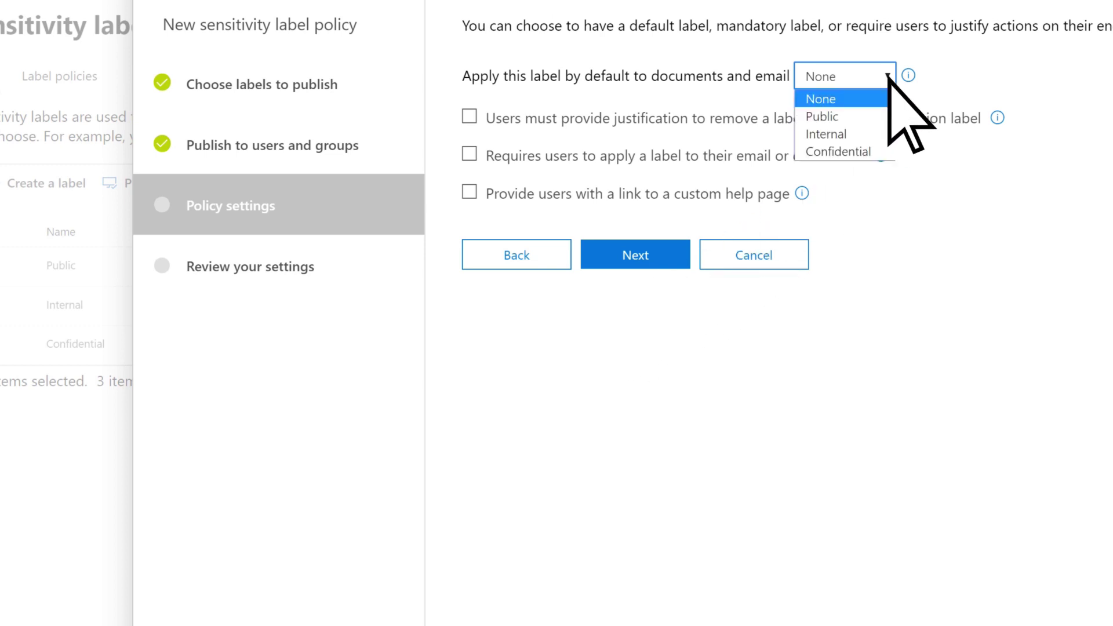
left_click(857, 137)
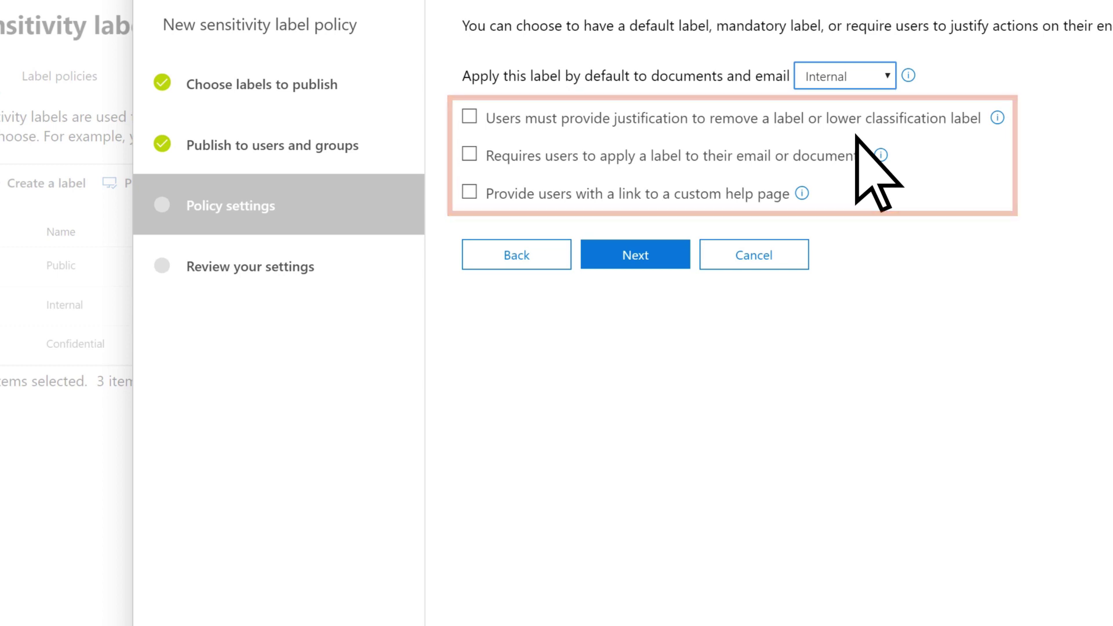
left_click(469, 116)
left_click(607, 257)
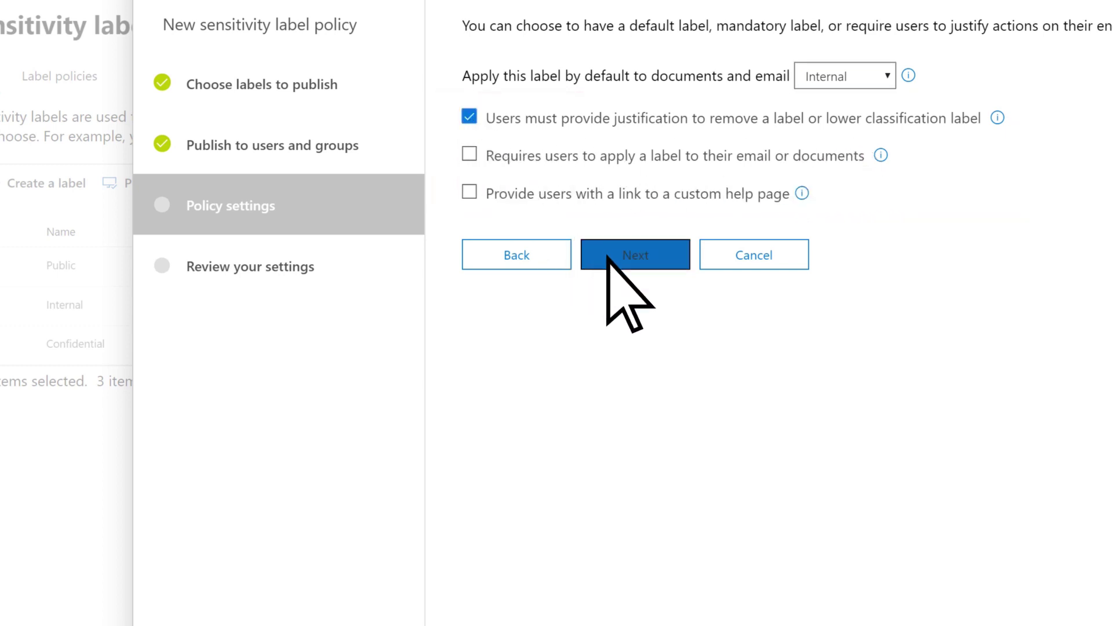
Step: Enter 'Contoso sensitivity labels' as name and 'The standard labels for Contoso' as description, then publish
type("Contoso sensitiv")
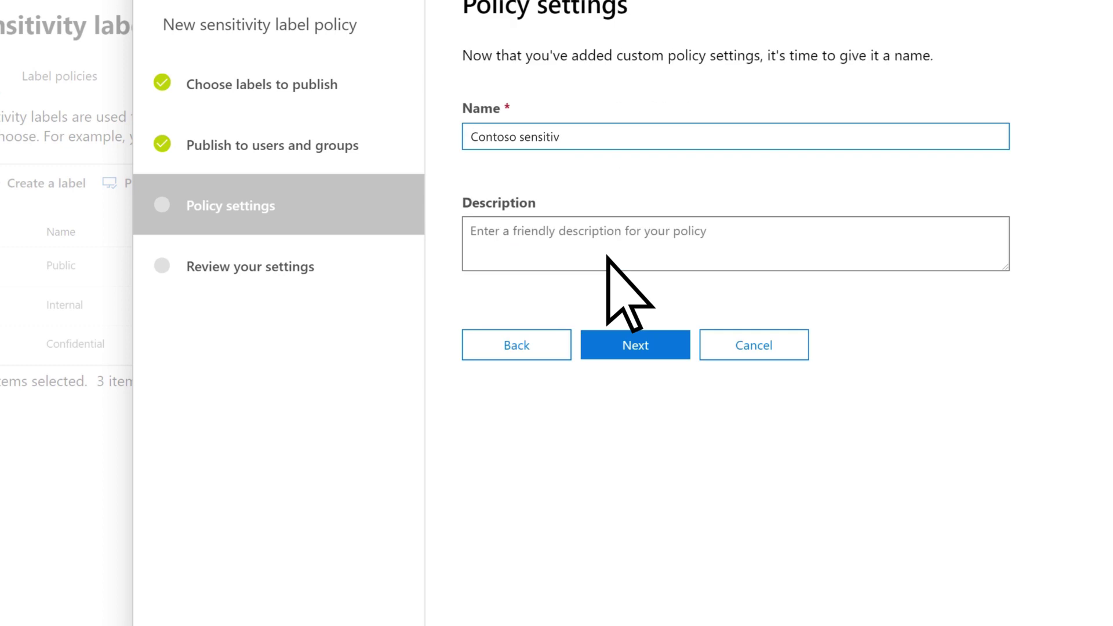
type("ity labels")
key("Tab")
type("The standar")
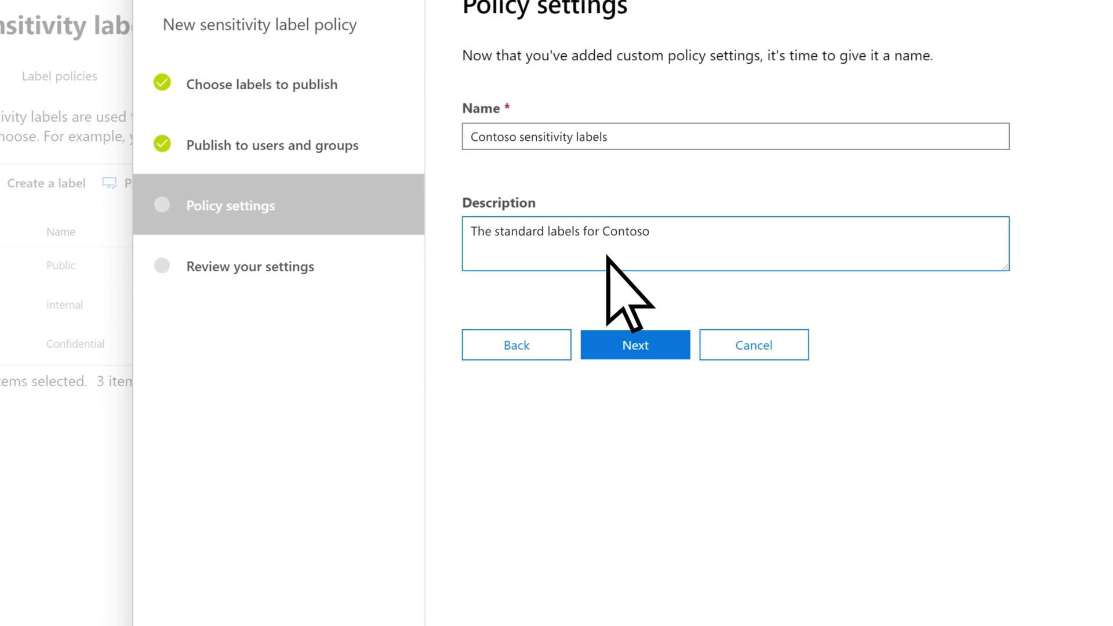
left_click(607, 343)
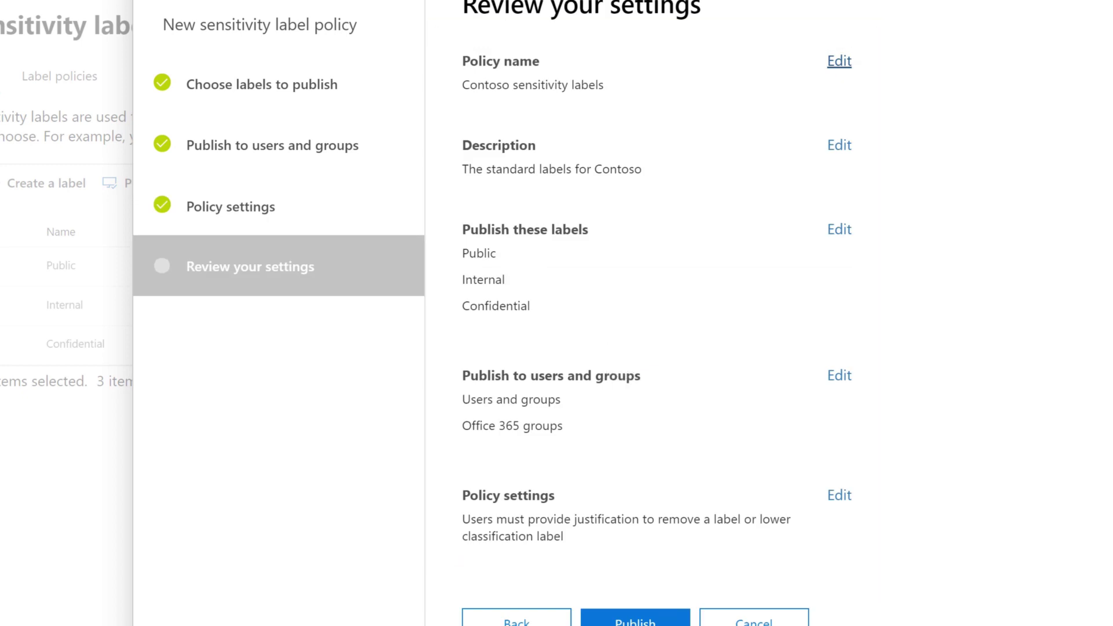
left_click(603, 583)
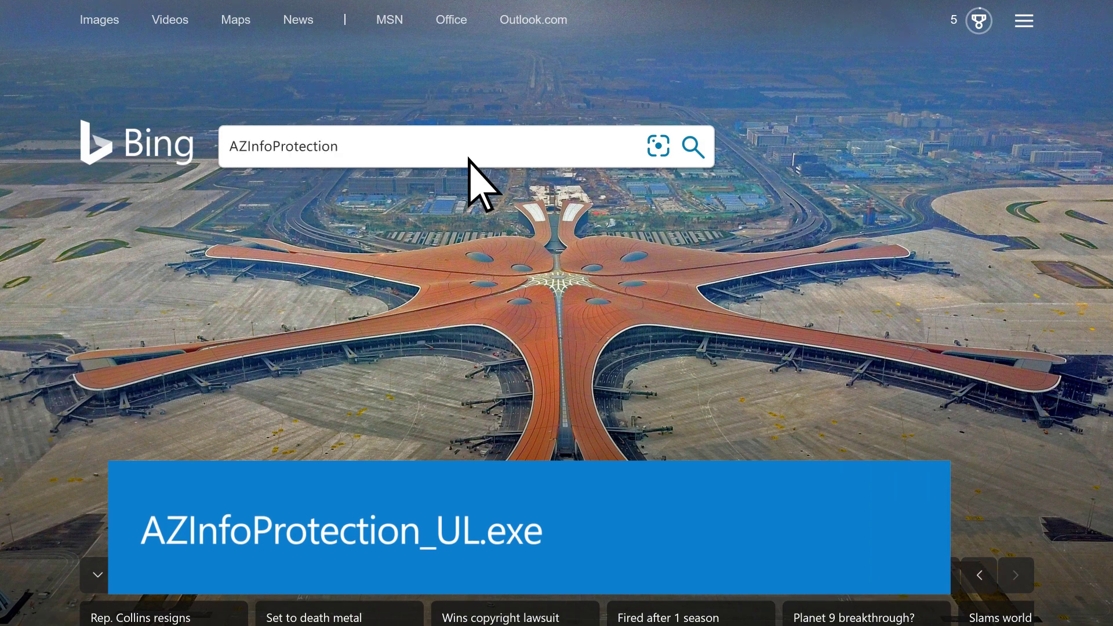
Step: Search Bing for AZInfoProtection_UL.exe and select that file on the Microsoft Download Center page
type("exe")
left_click(690, 145)
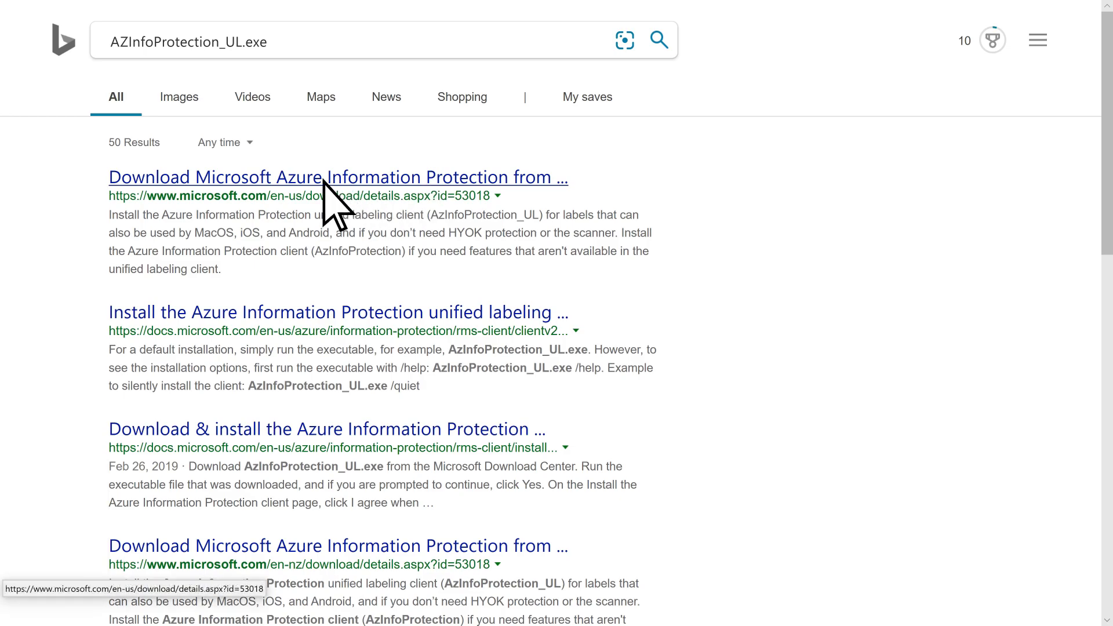
left_click(323, 179)
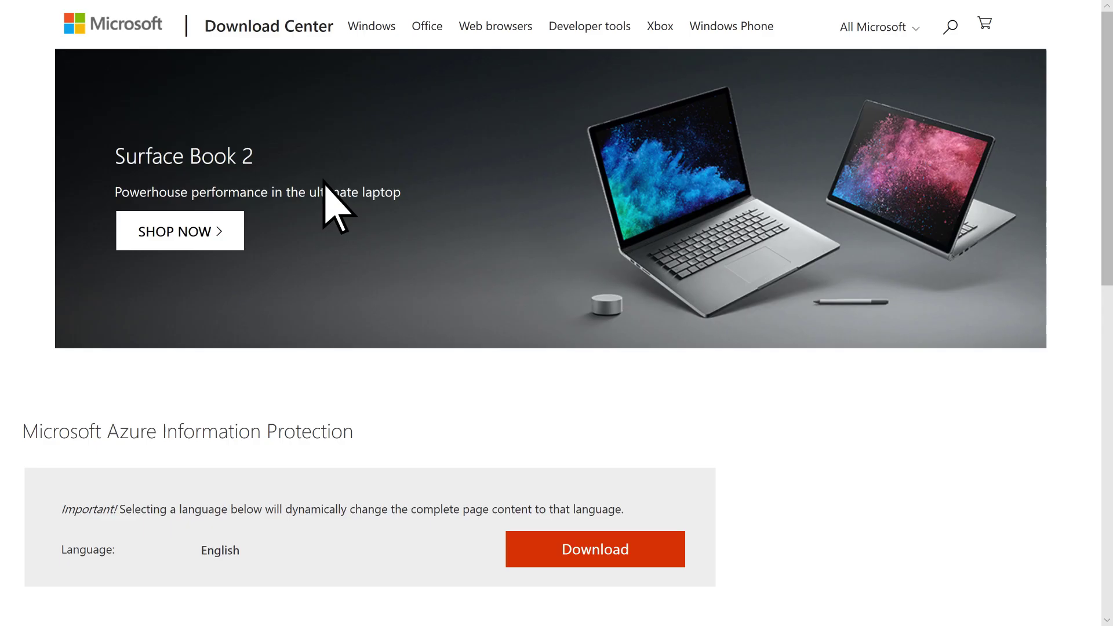
left_click(544, 552)
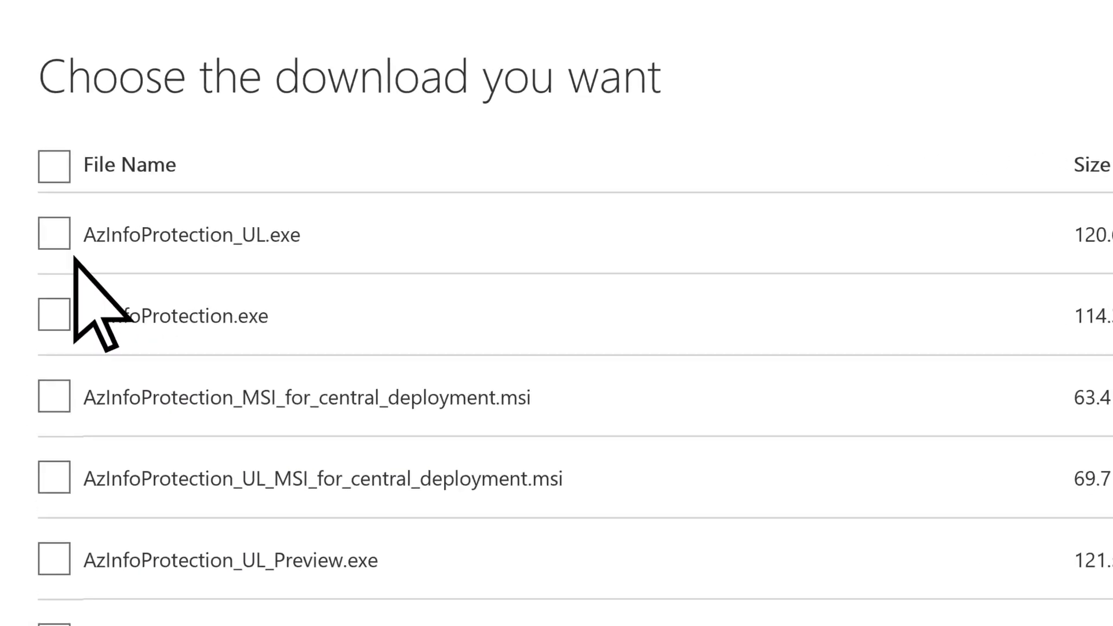
left_click(32, 219)
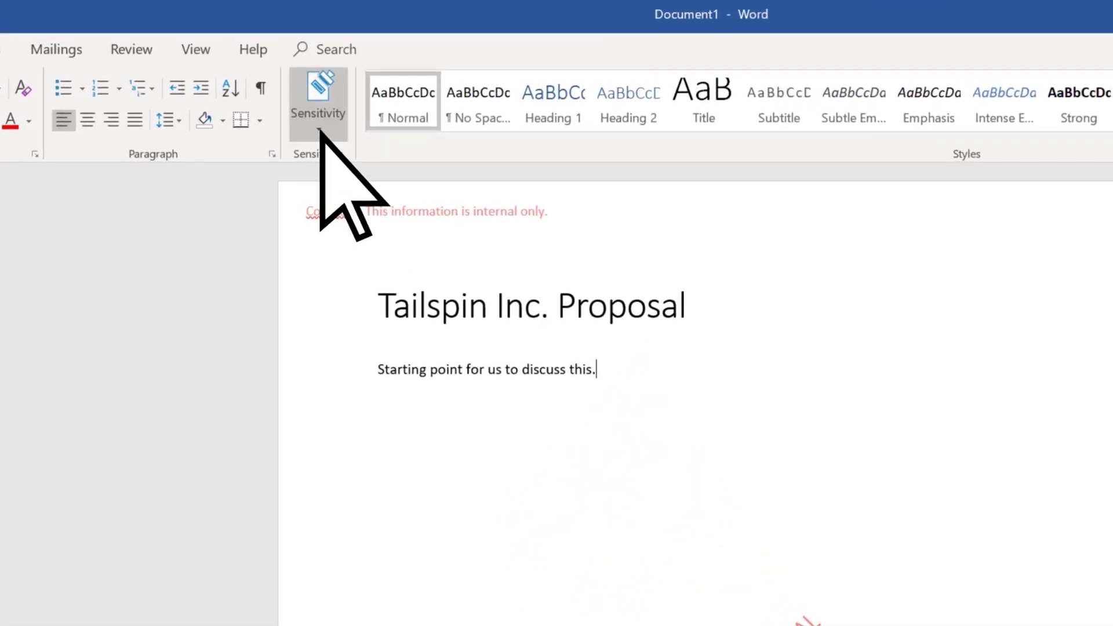
Step: Show Word's Sensitivity labels (Public, Internal, Confidential) with Internal applied to the proposal
left_click(319, 129)
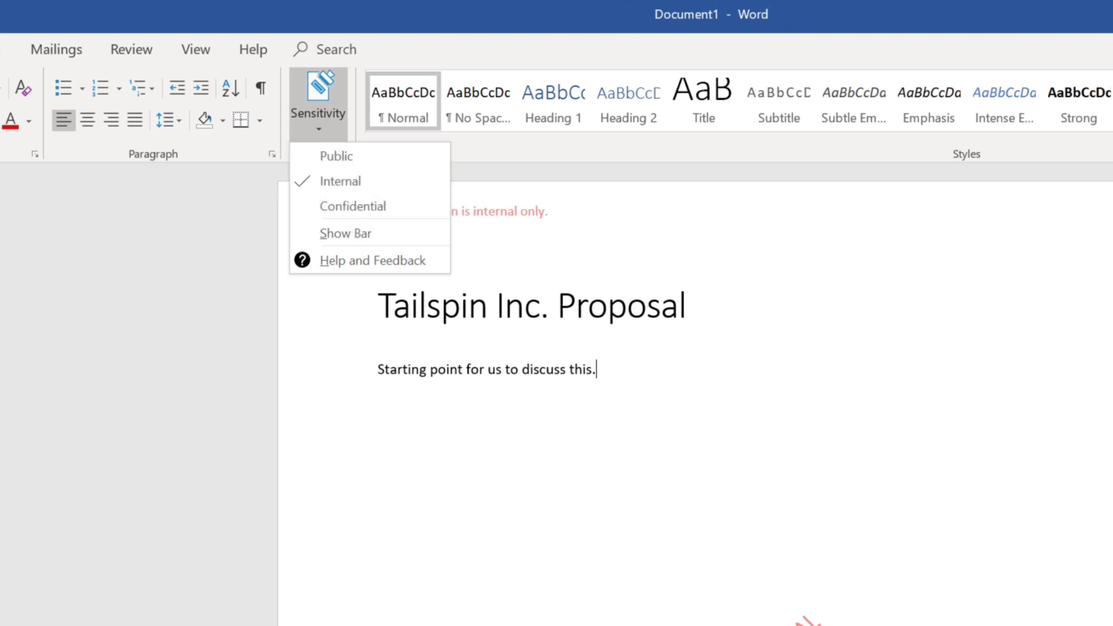